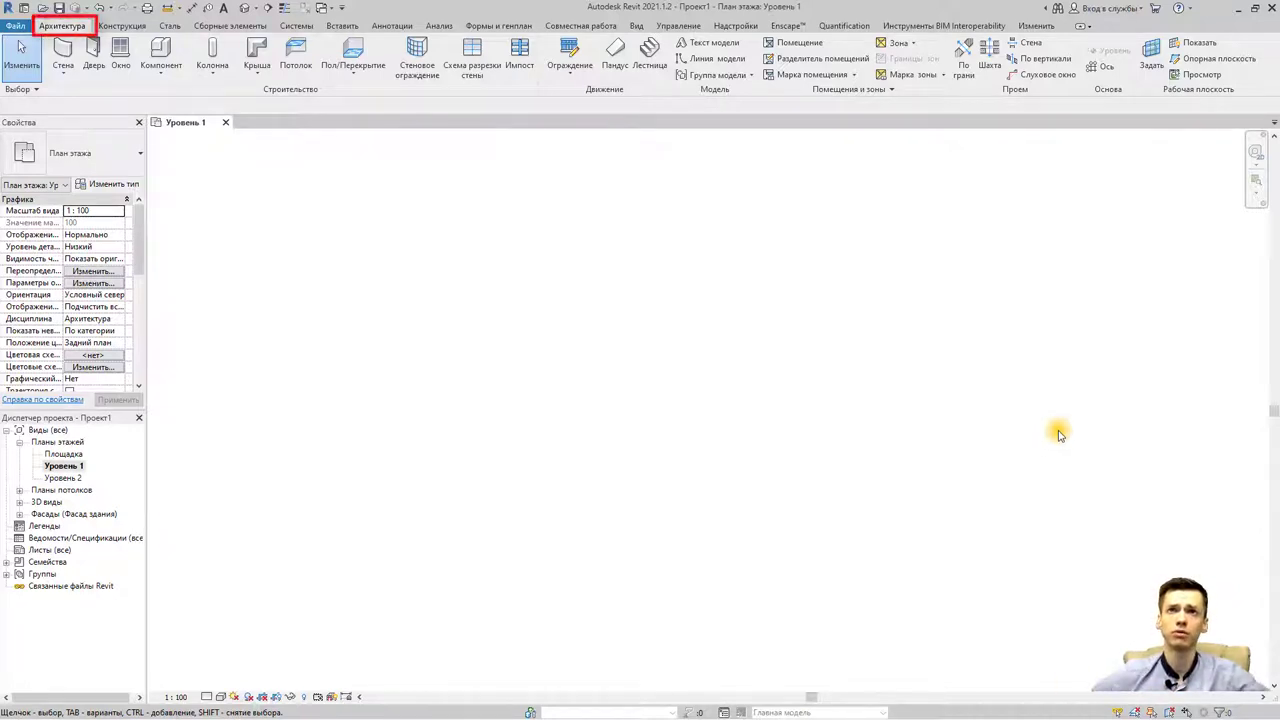
Step: Start a new stair on Level 1 and choose the Монолитная лестница stair type
click(650, 58)
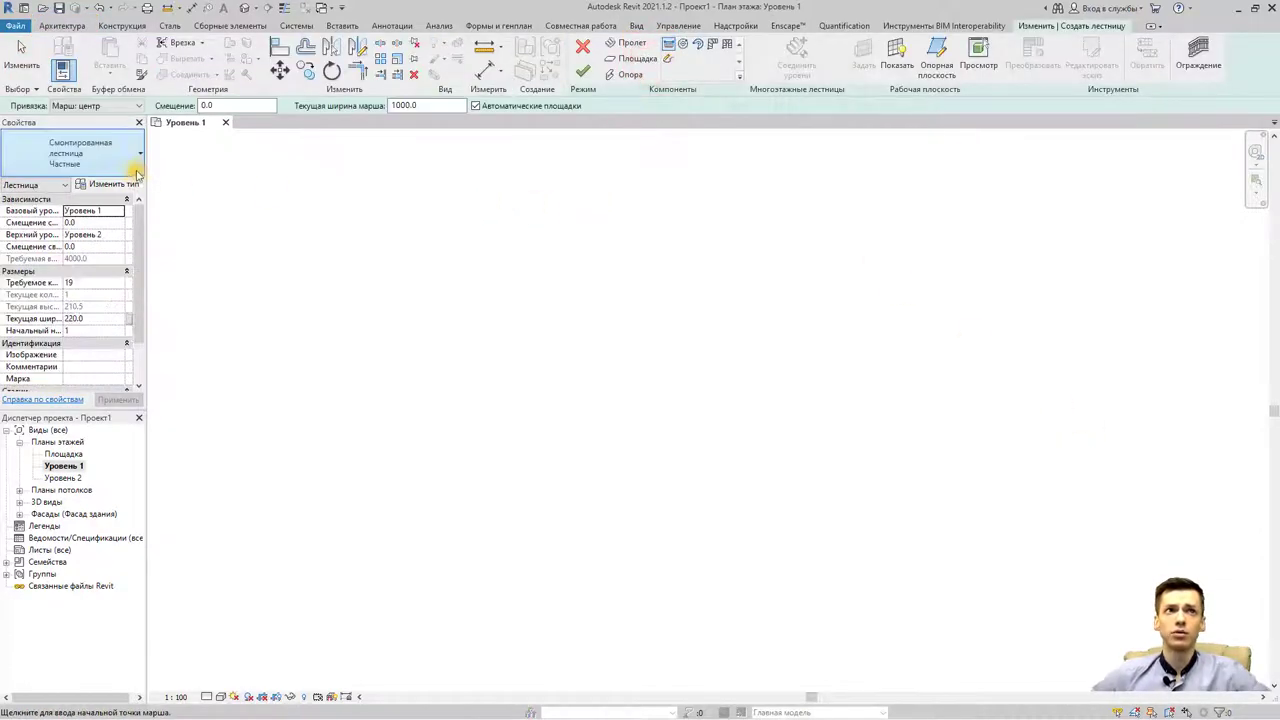
click(135, 170)
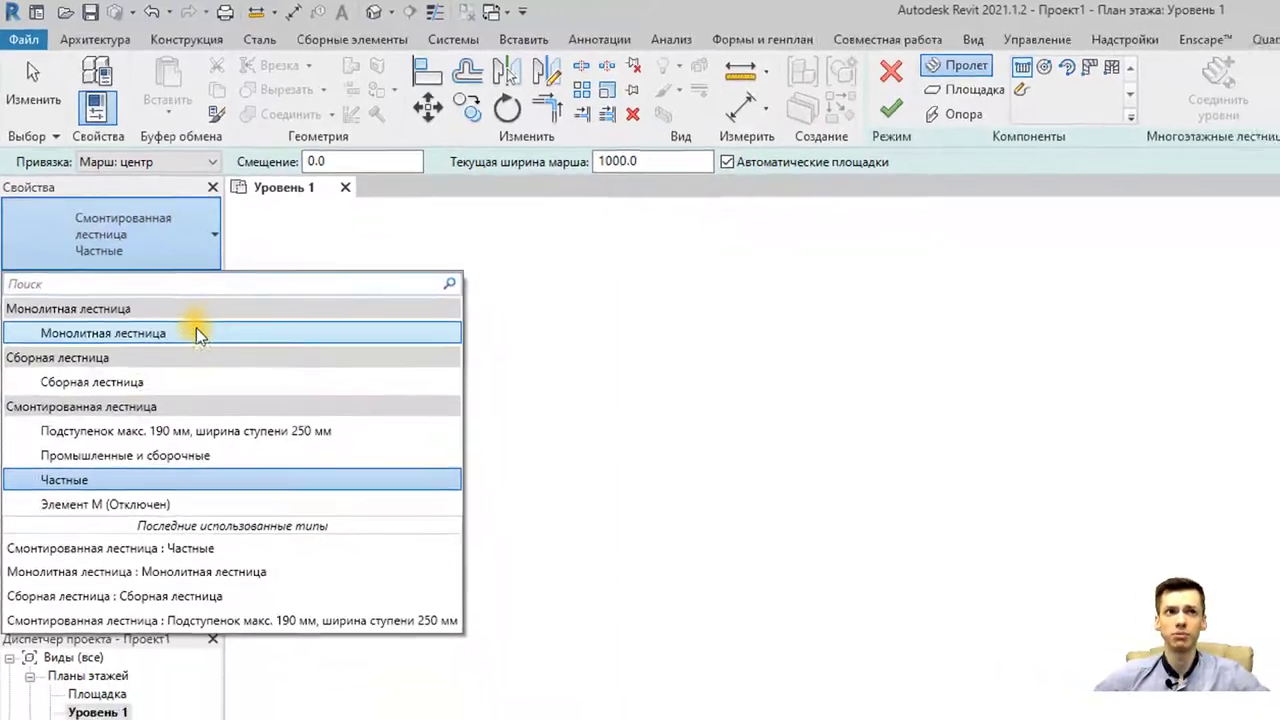
click(133, 228)
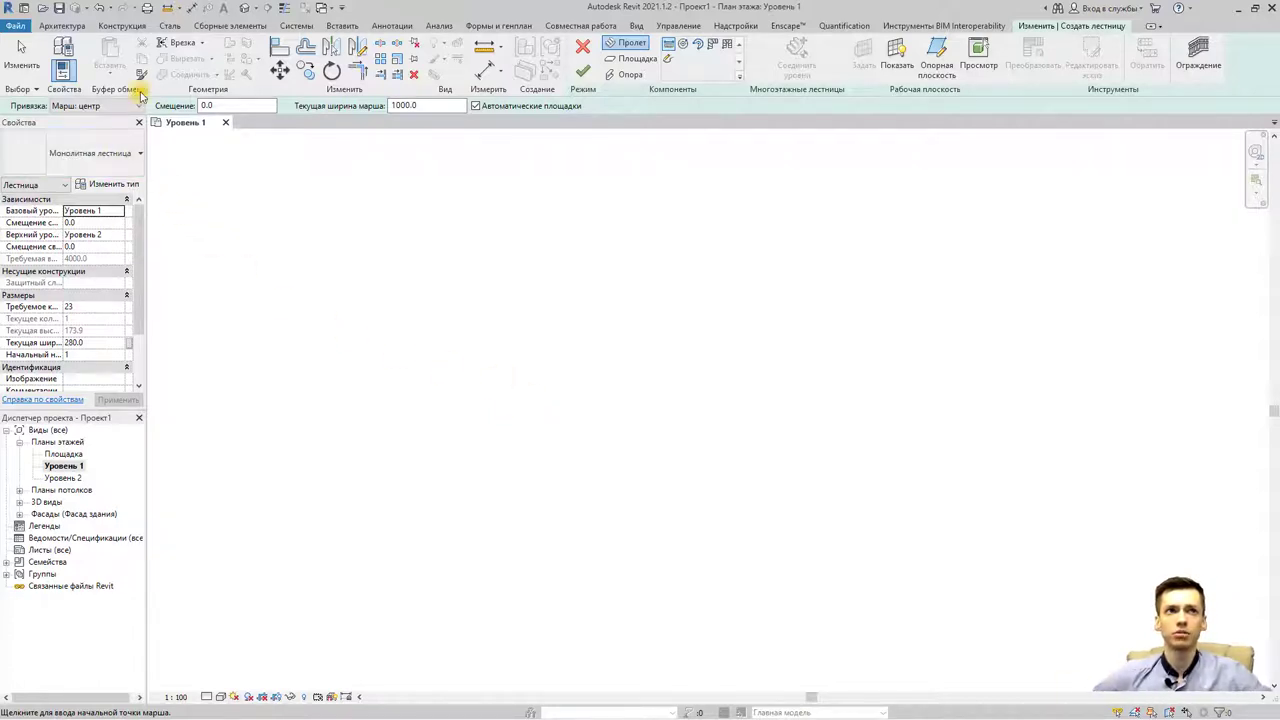
click(62, 25)
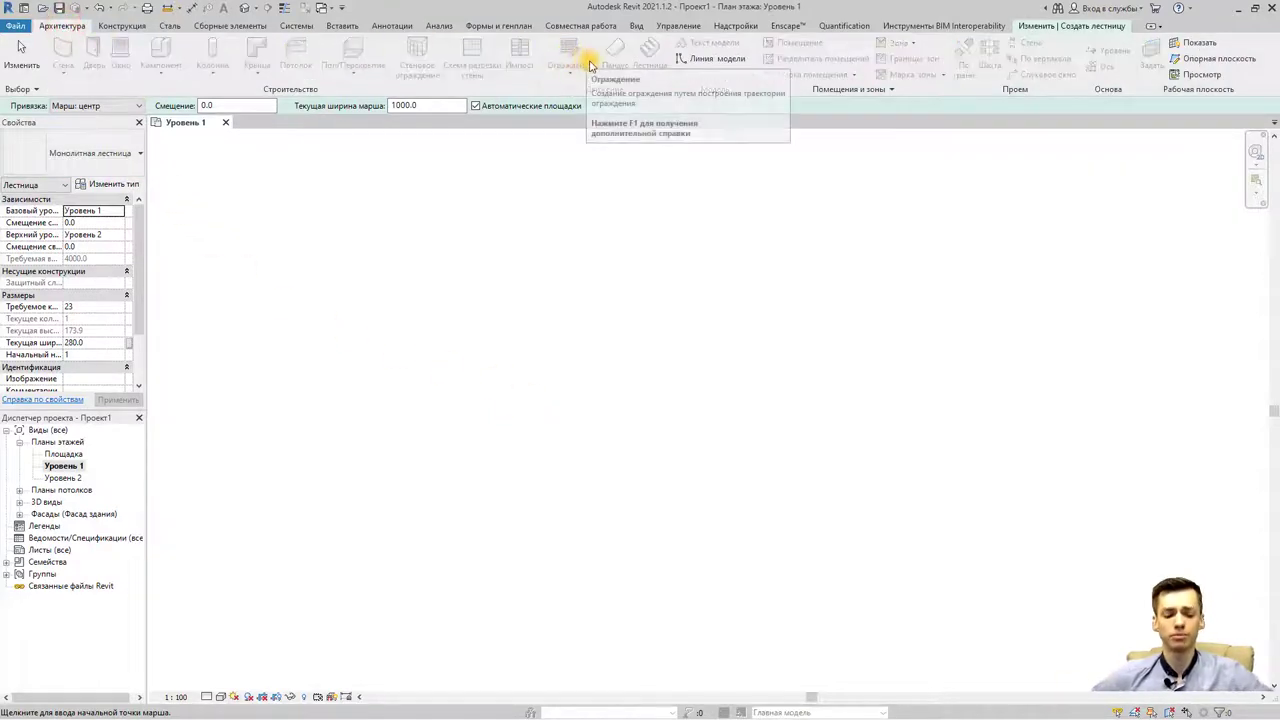
key(Escape)
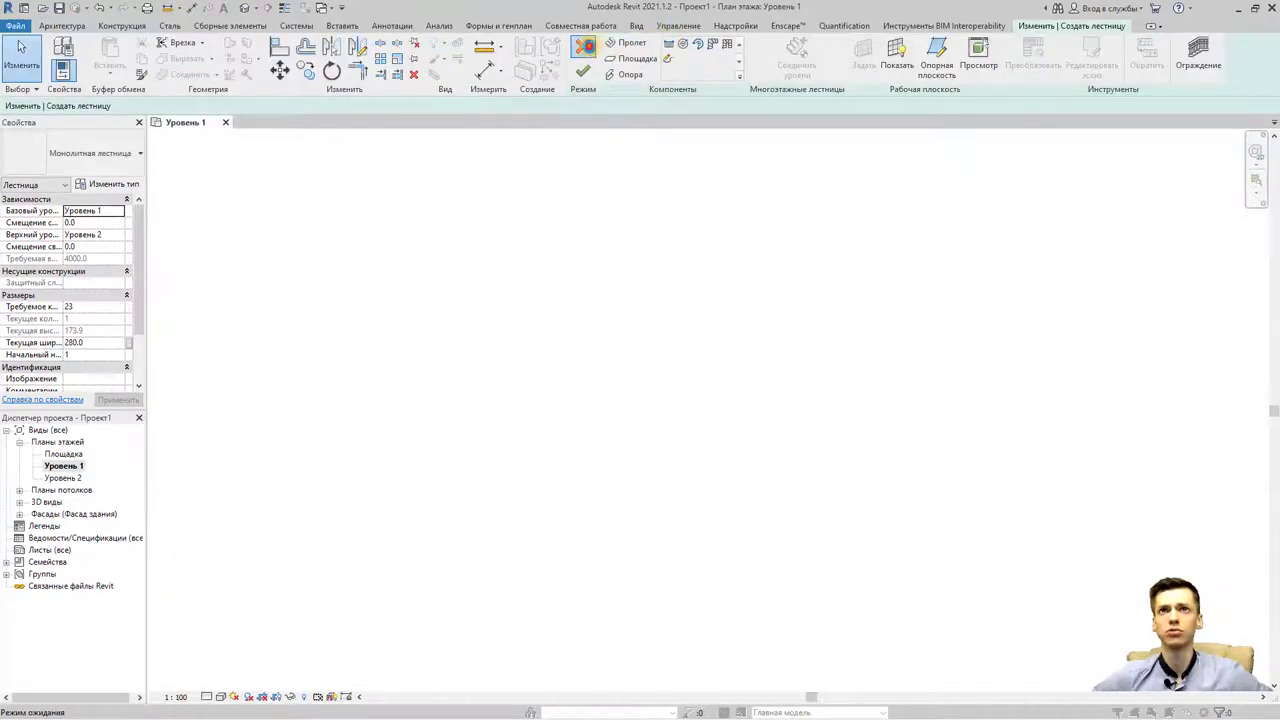
click(583, 46)
click(669, 381)
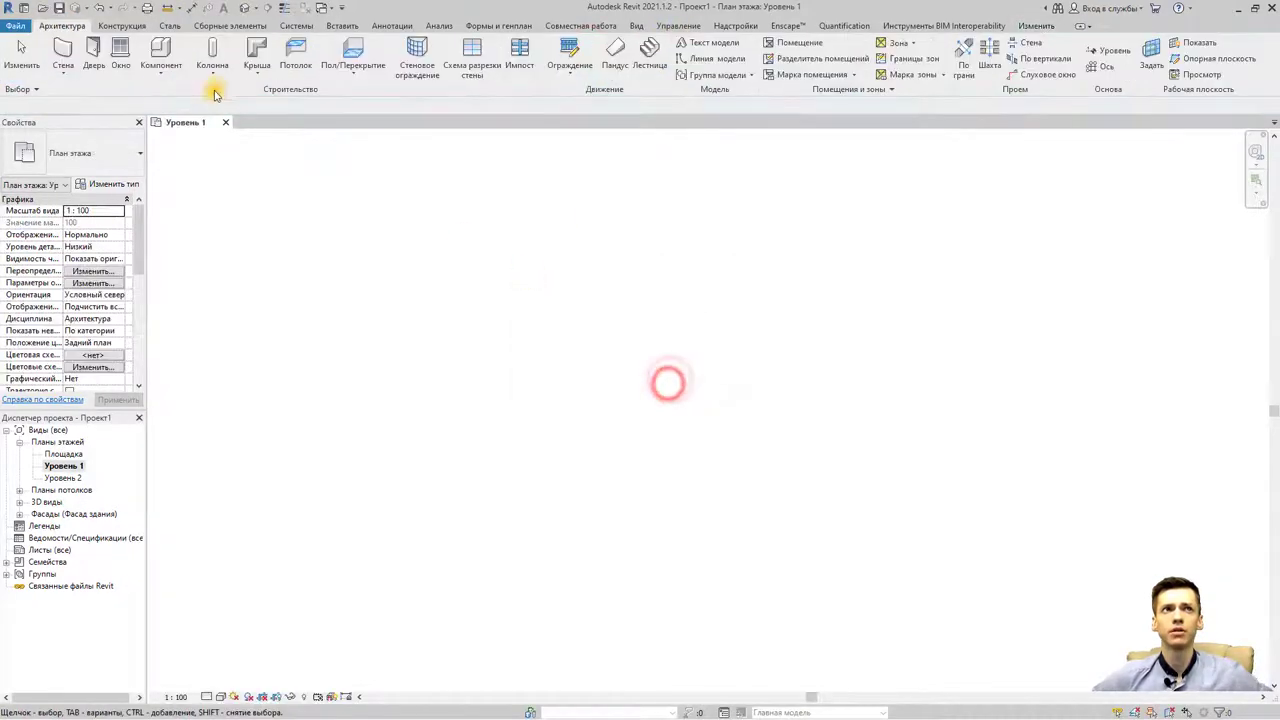
click(651, 75)
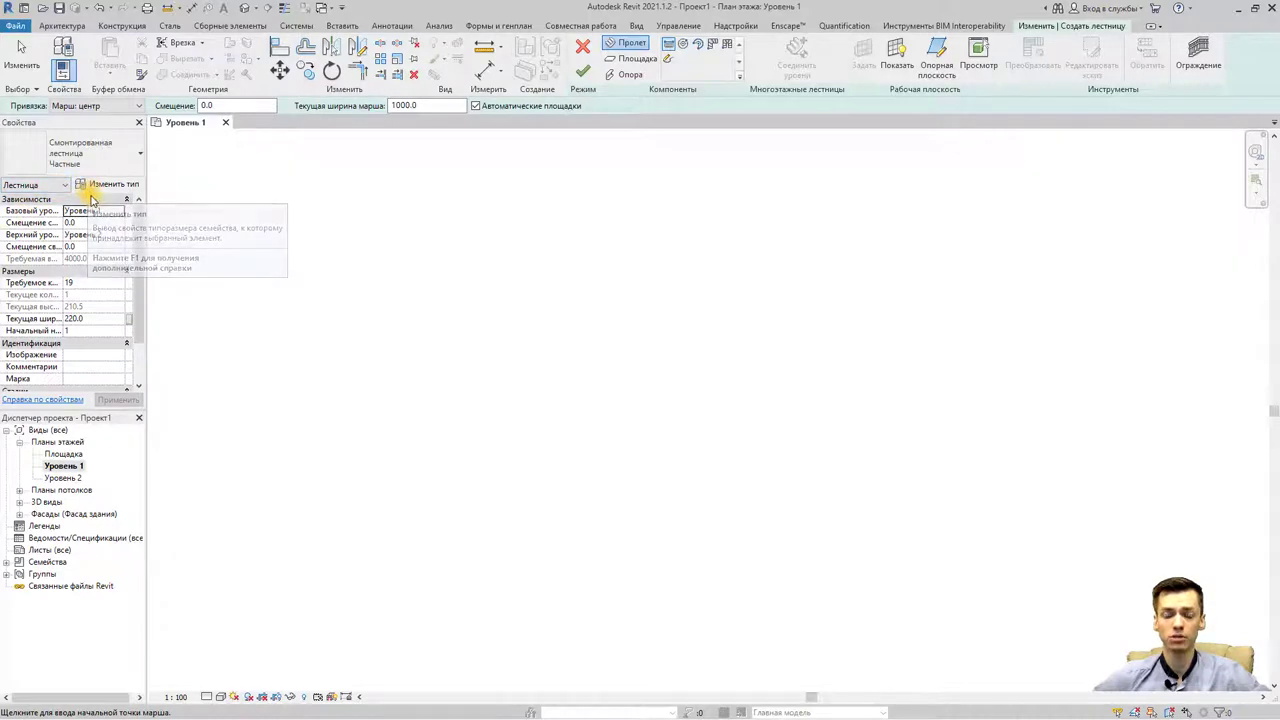
click(97, 184)
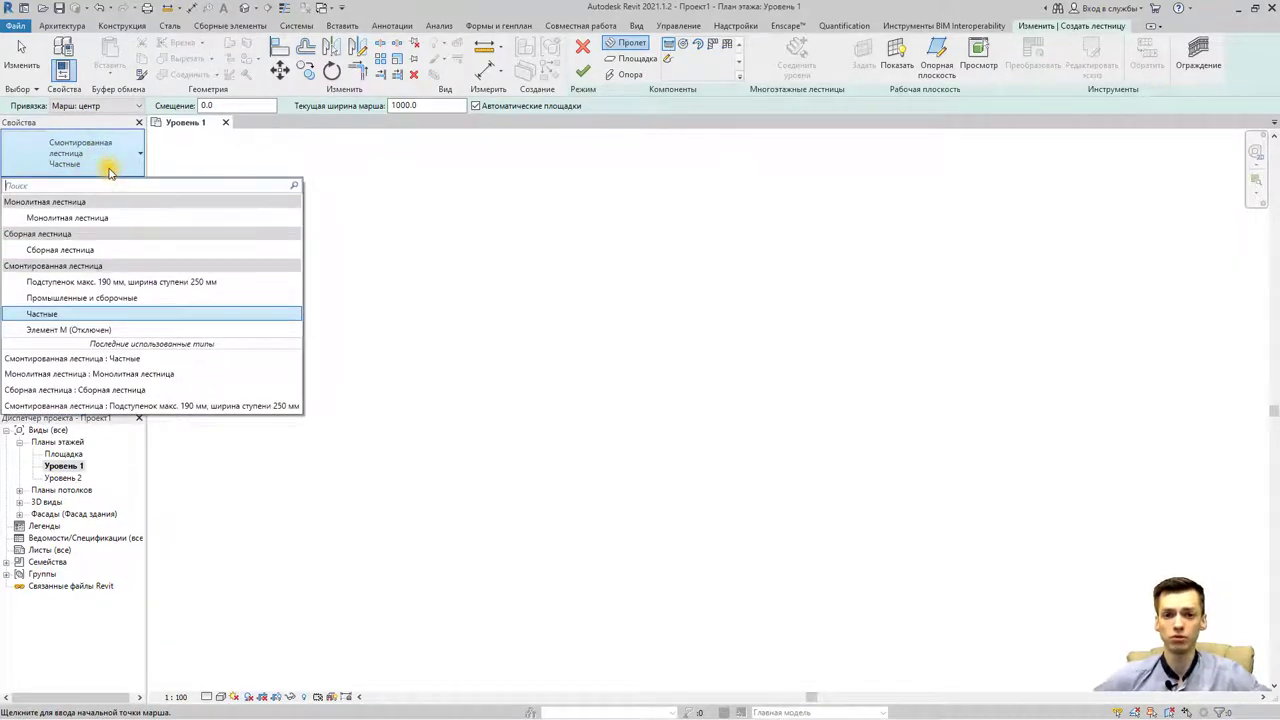
click(90, 218)
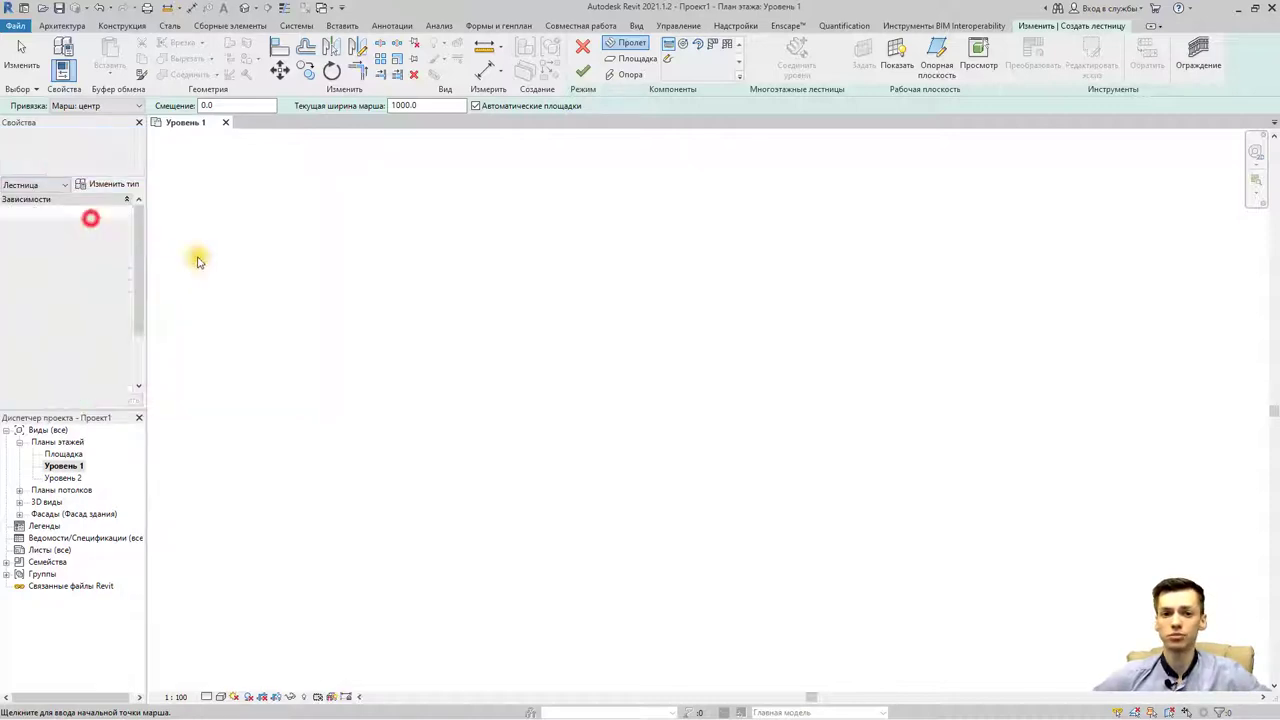
Step: Sketch two parallel runs forming a U-shaped monolithic stair with a landing, then finish it
click(507, 575)
click(510, 387)
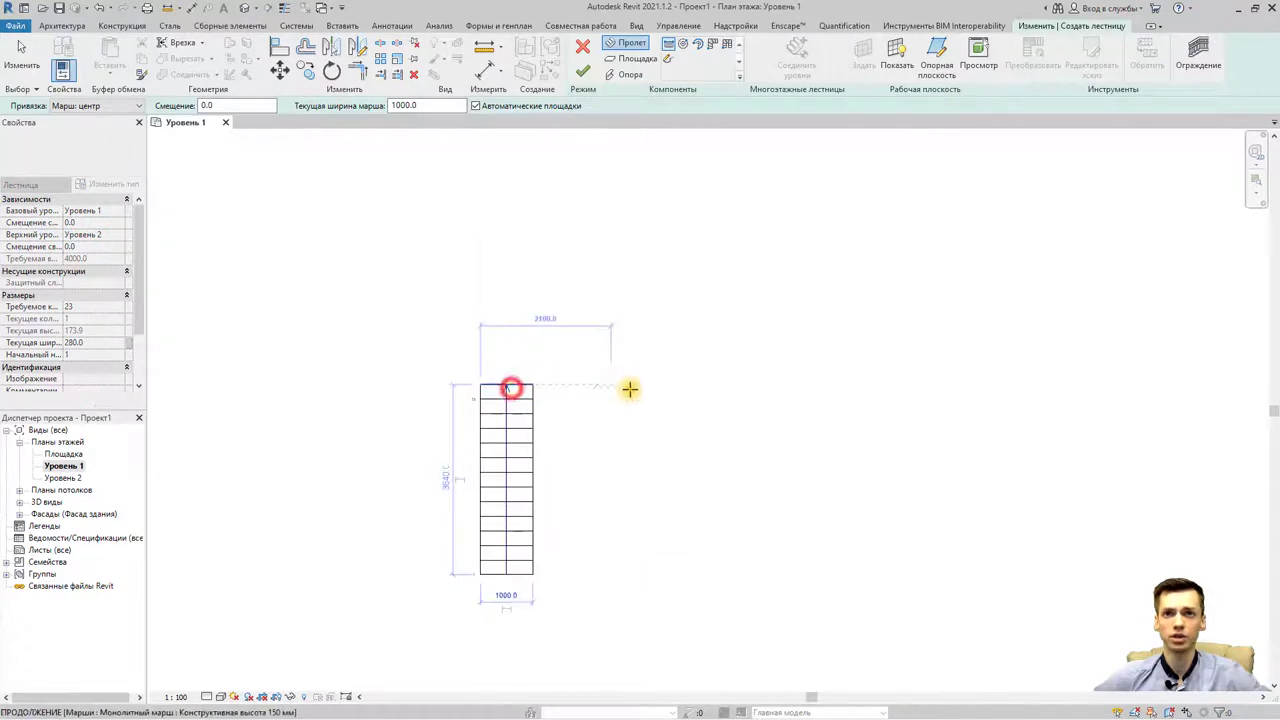
click(592, 386)
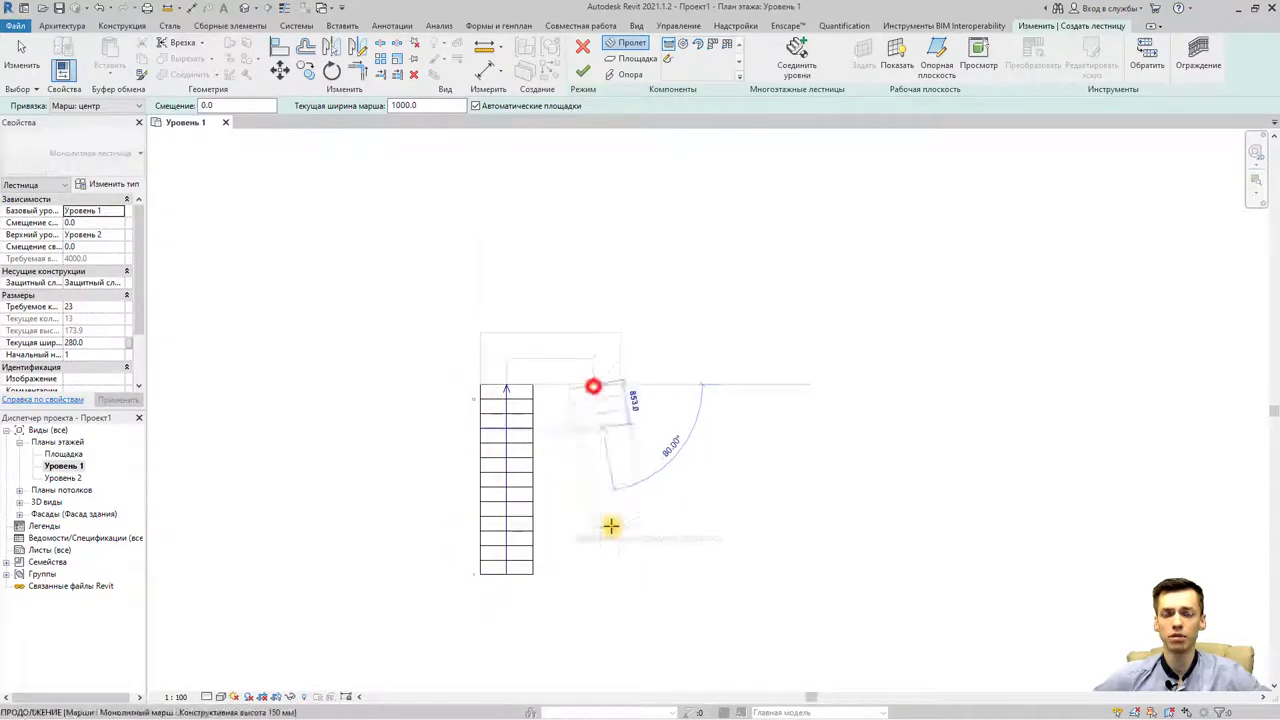
click(595, 658)
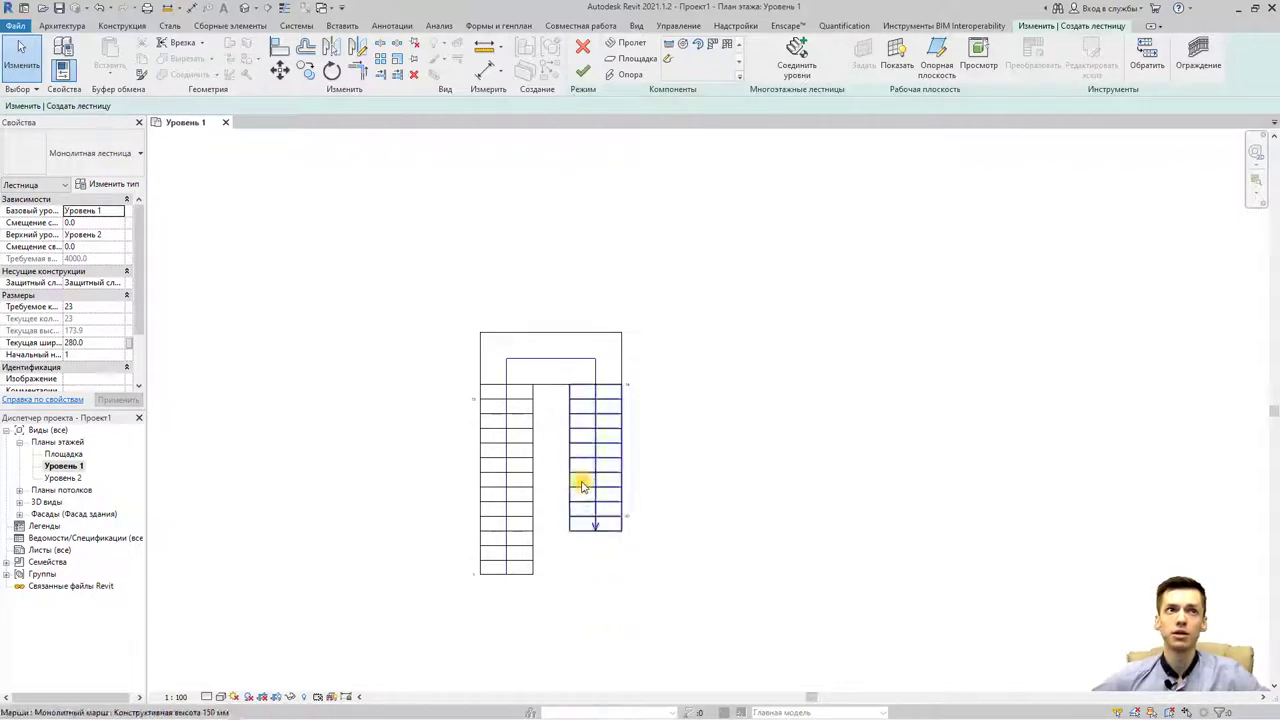
middle_drag(665, 365, 476, 363)
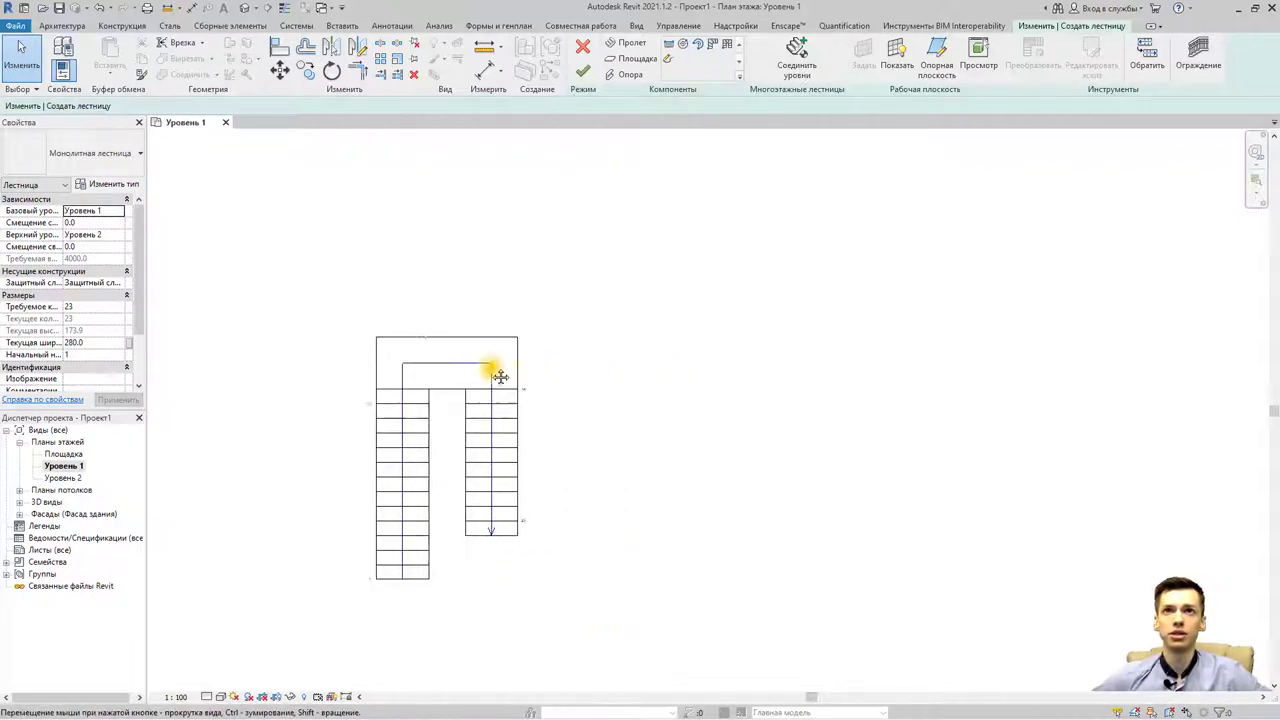
click(583, 71)
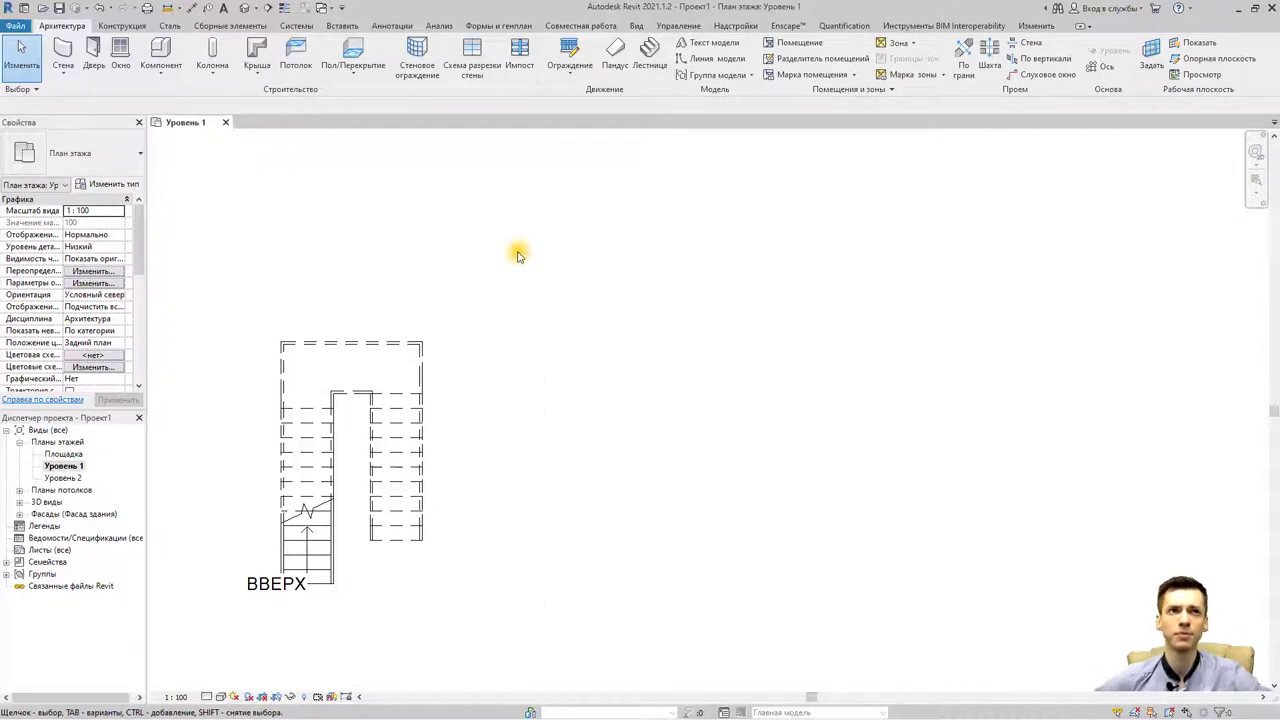
Step: Start another stair and choose the Сборная лестница stair type
click(640, 57)
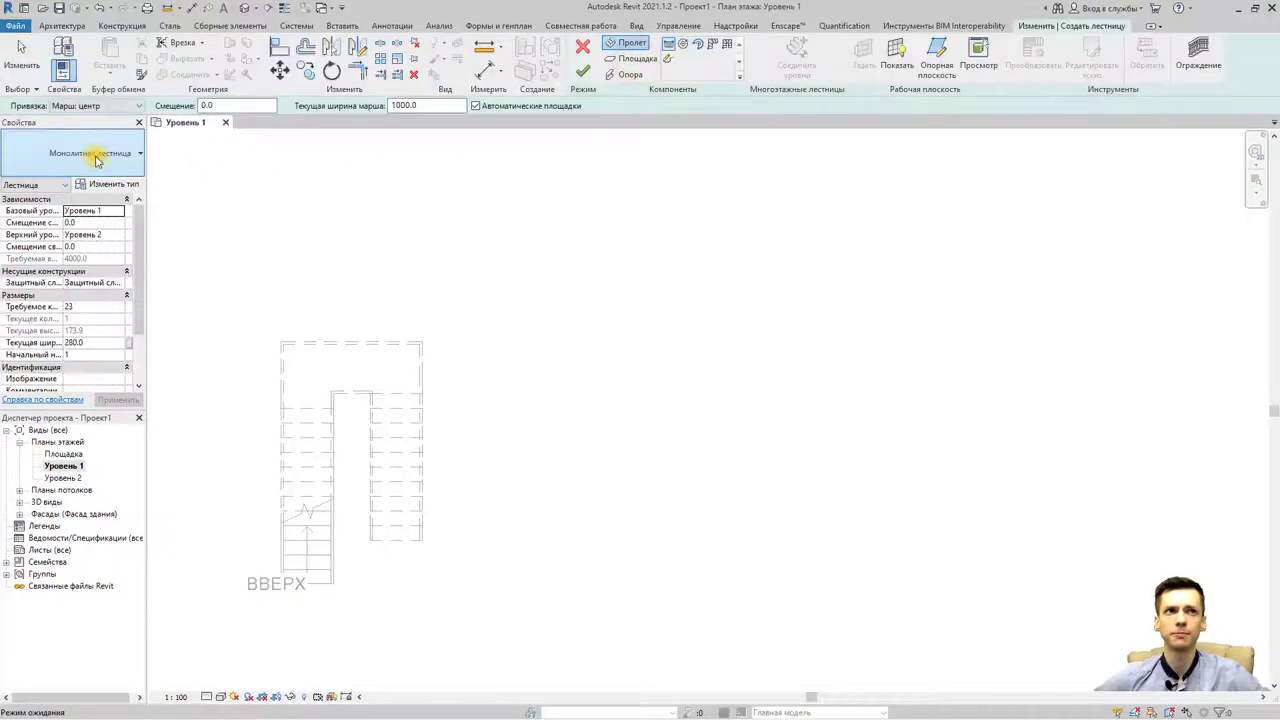
click(94, 157)
click(75, 250)
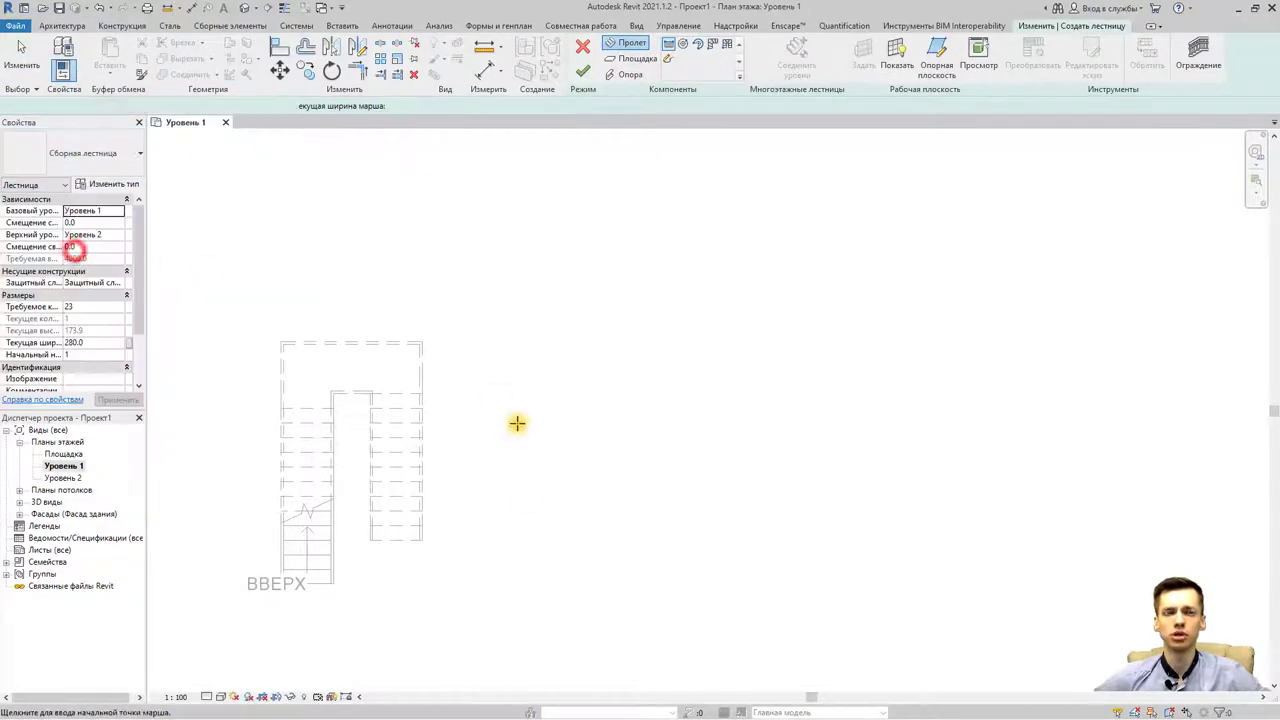
Step: Sketch two parallel runs forming a U beside the first stair and finish it
click(546, 549)
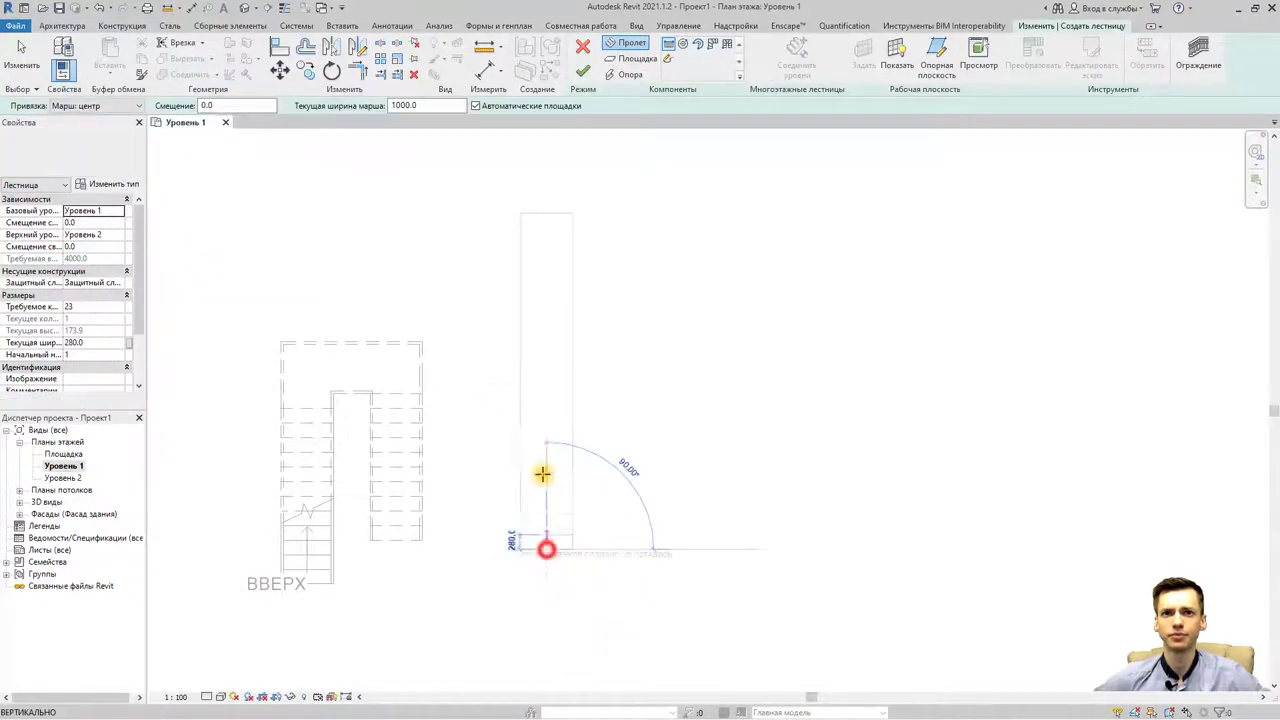
click(546, 362)
click(646, 359)
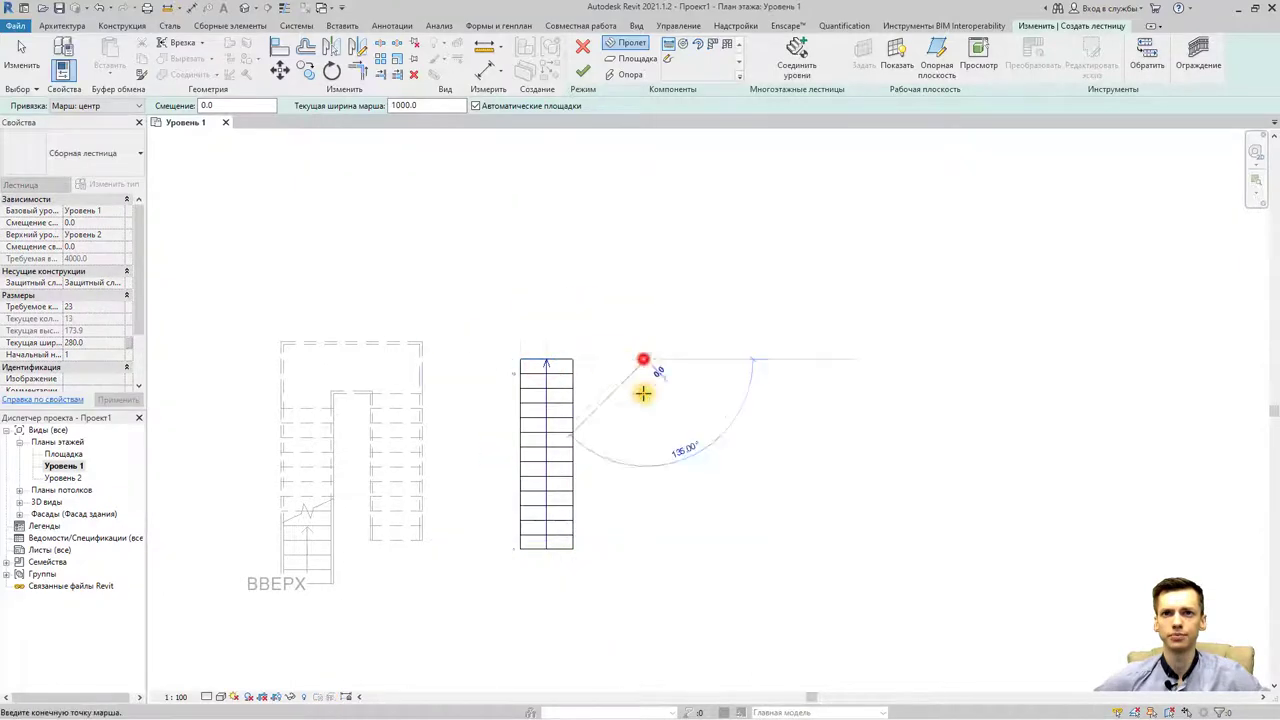
click(643, 575)
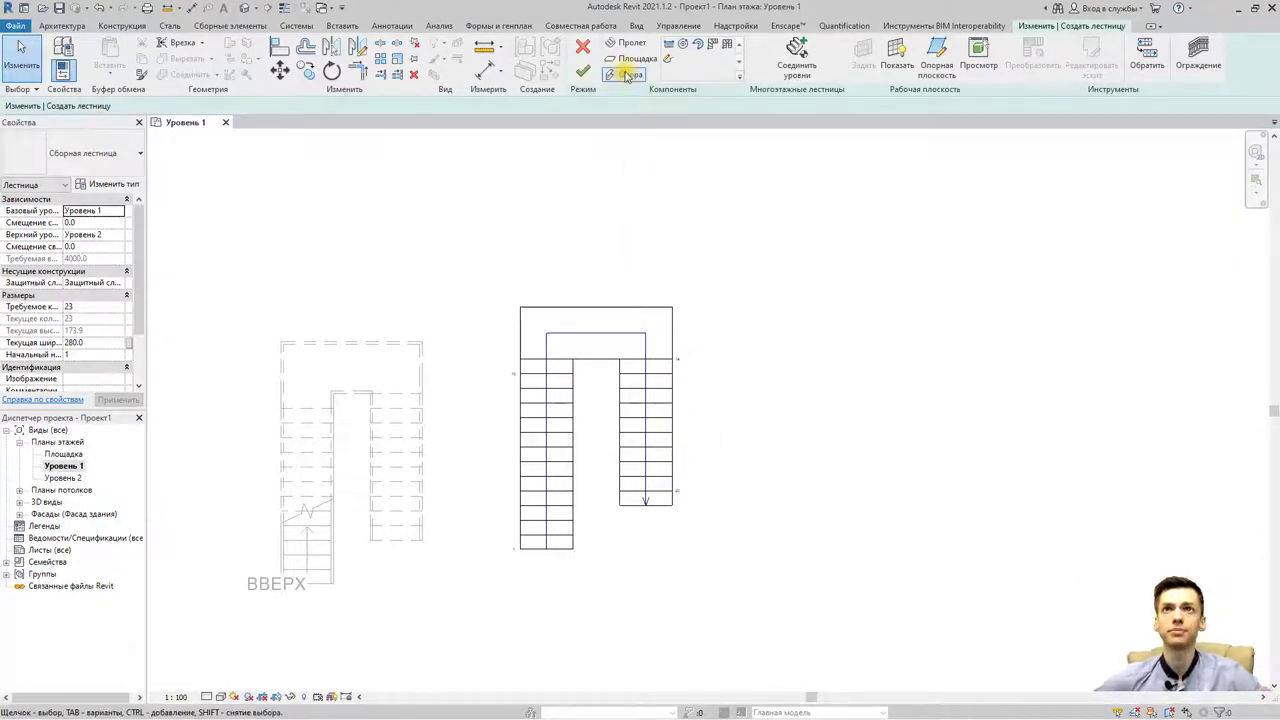
click(585, 76)
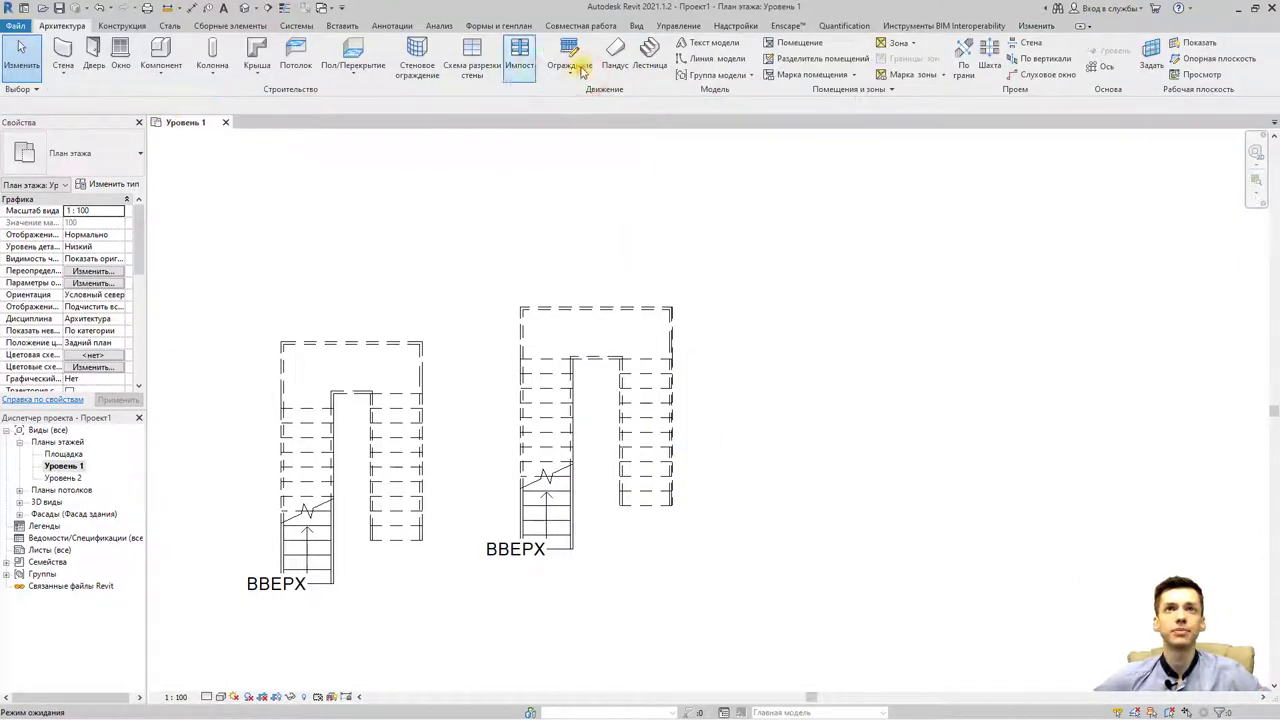
click(645, 68)
Step: Place a third U-shaped Смонтированная лестница : Частные stair on the right, then view it in 3D
click(105, 160)
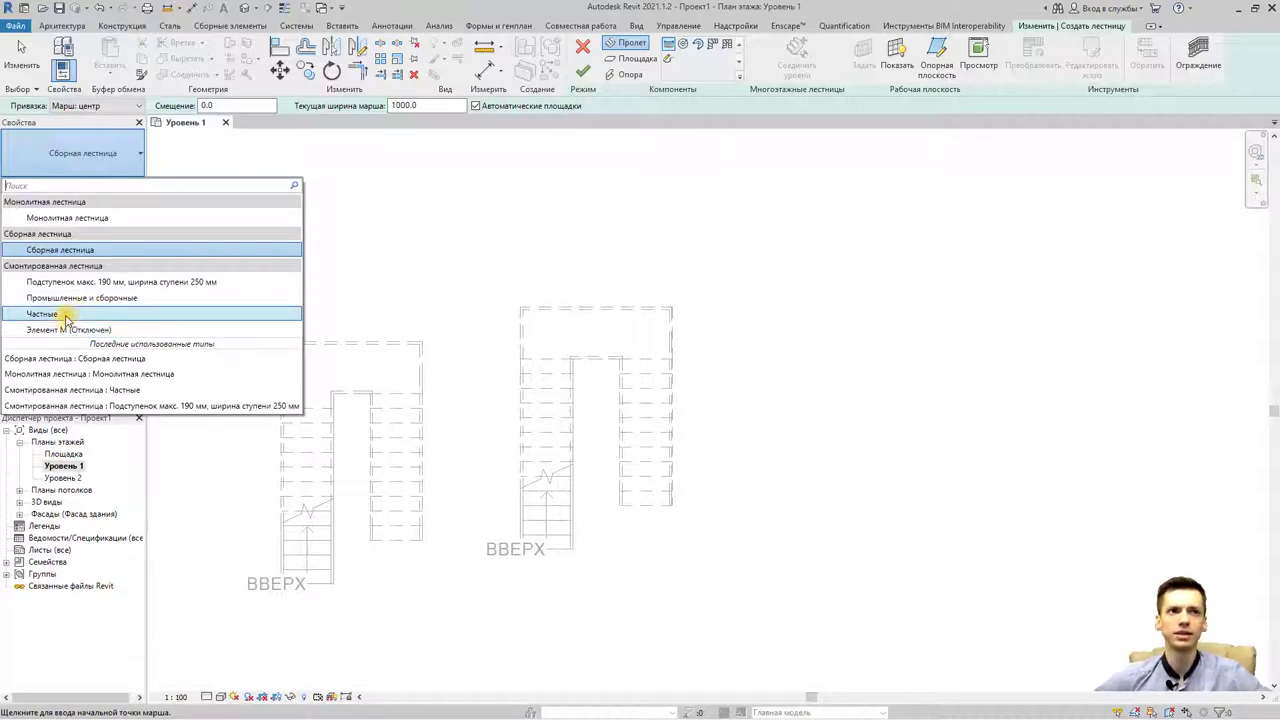
click(64, 316)
click(770, 520)
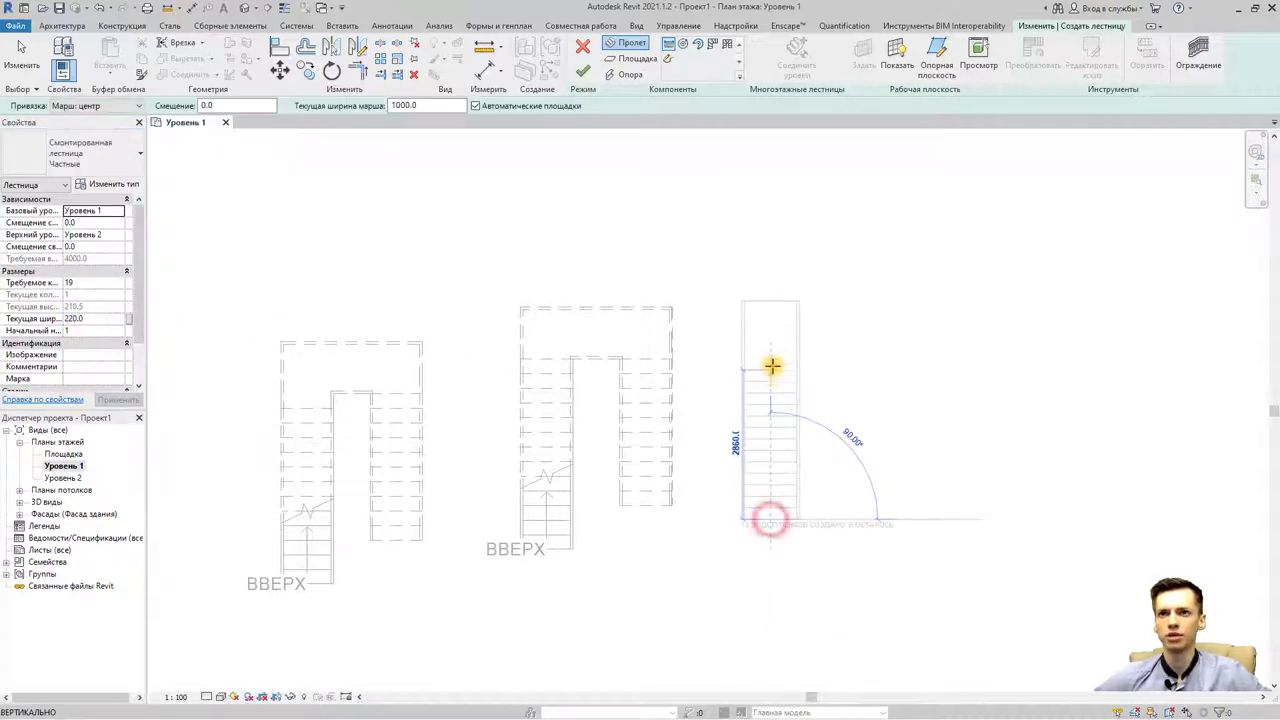
click(770, 333)
click(864, 336)
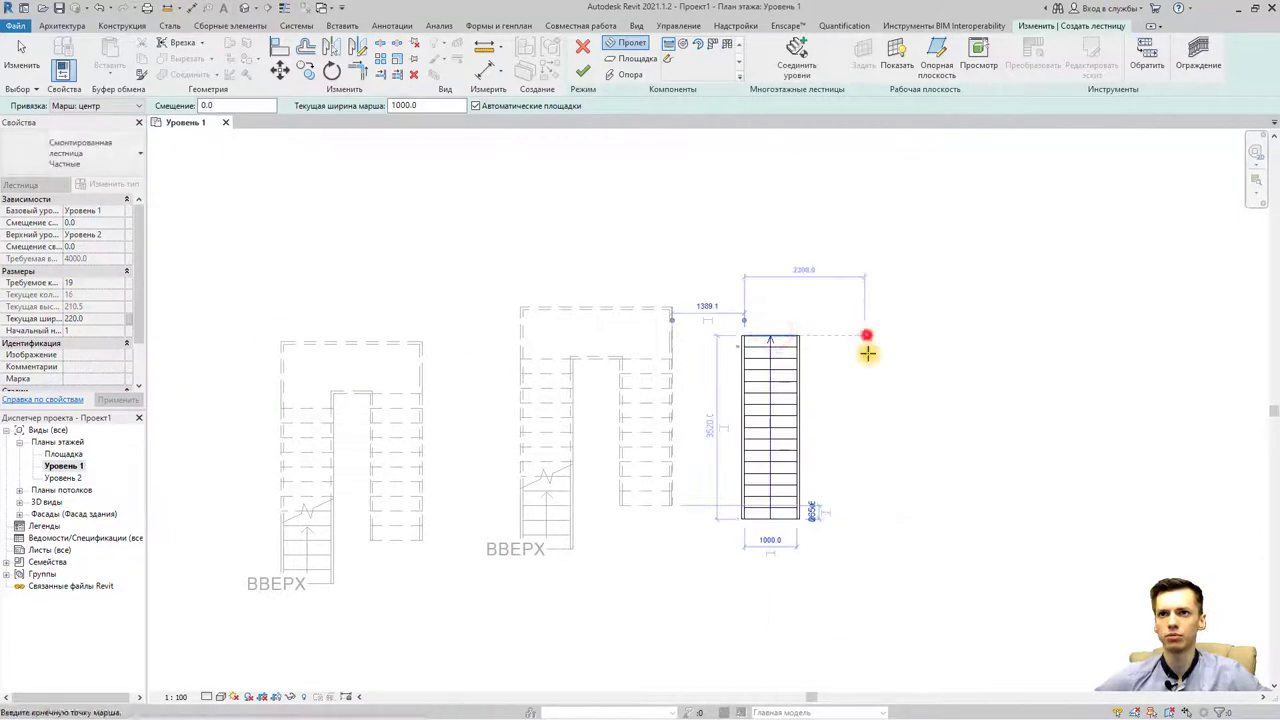
click(861, 539)
key(Escape)
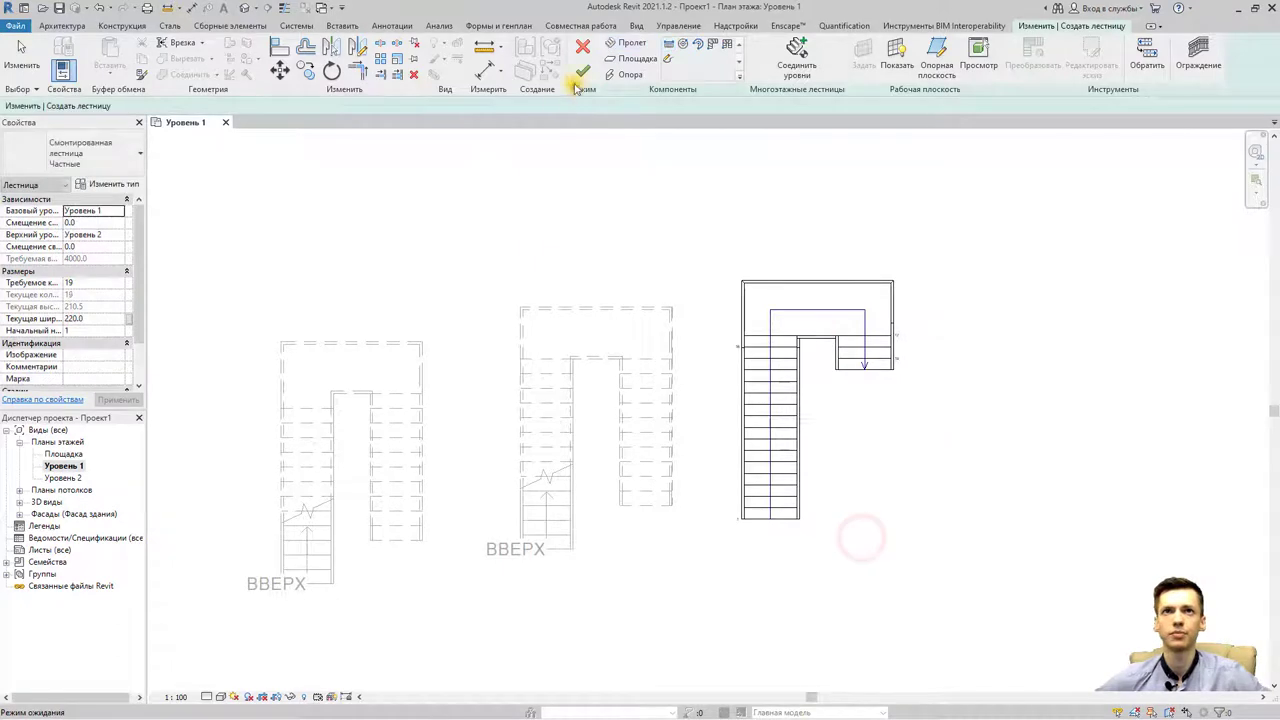
click(583, 74)
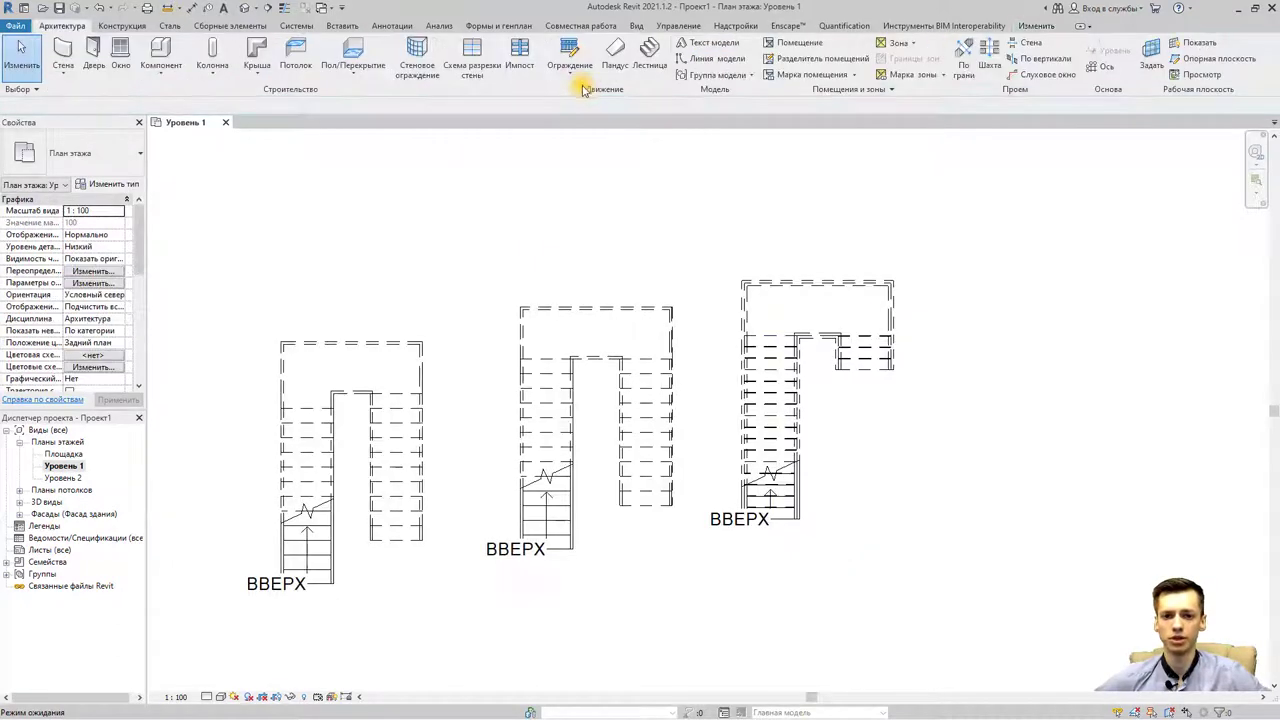
click(246, 9)
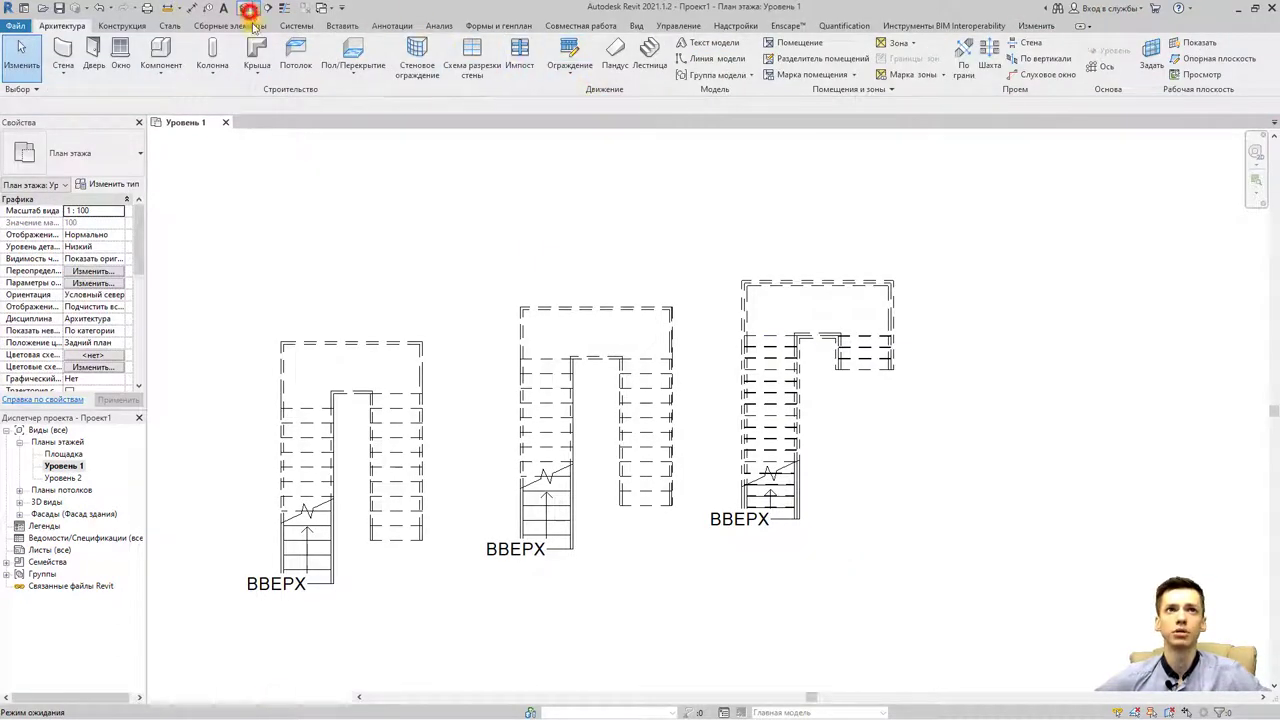
key(z)
key(f)
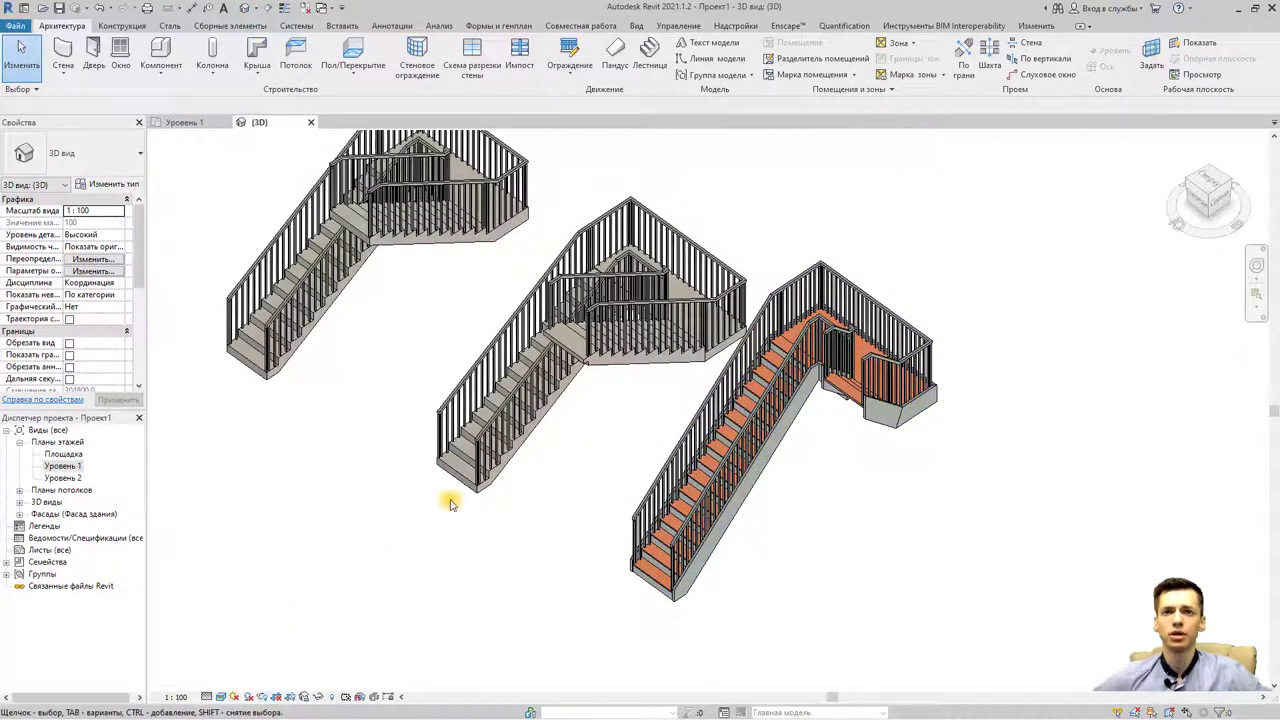
middle_drag(450, 503, 537, 606)
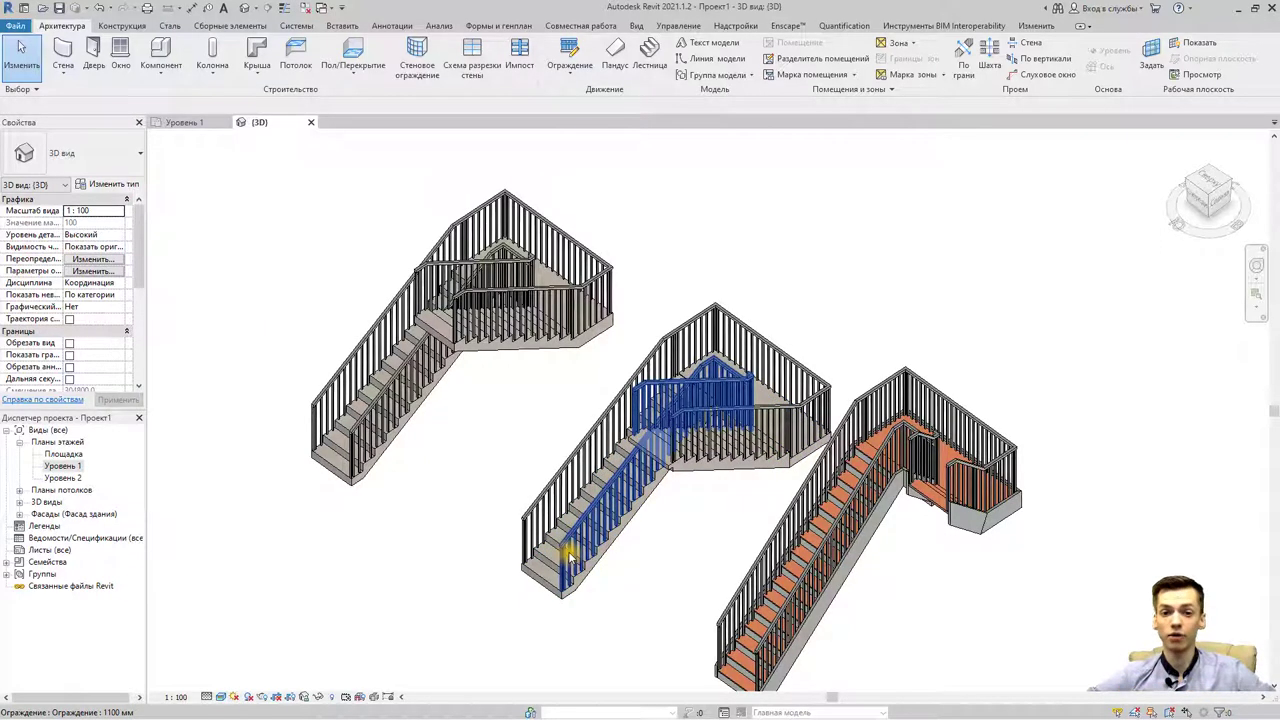
key(Tab)
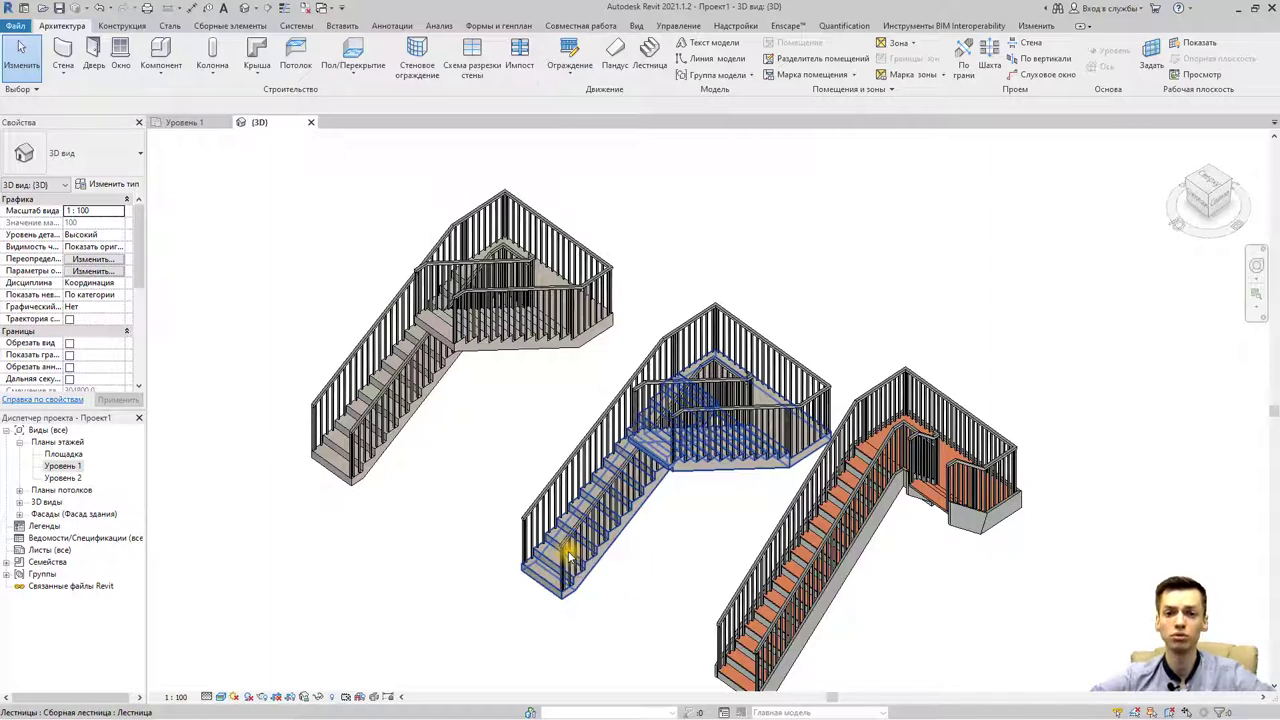
click(757, 333)
Step: Delete the remaining railings from the left, middle and right stairs
key(Delete)
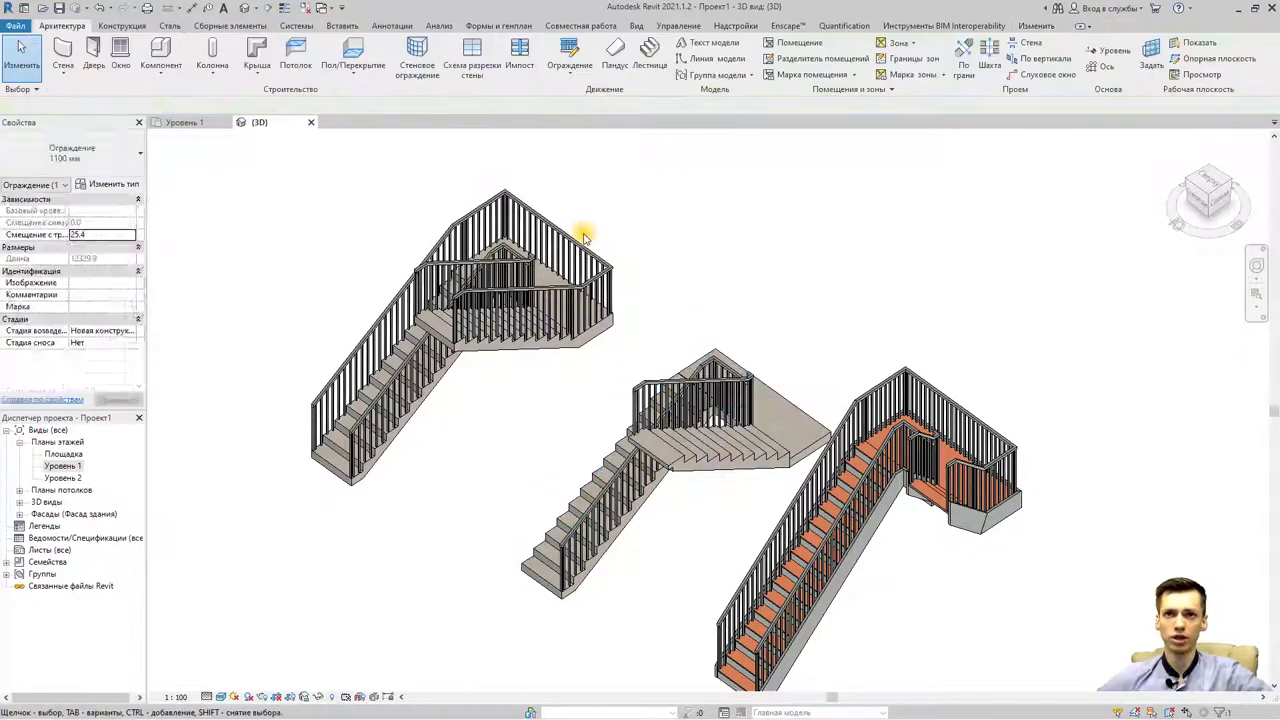
click(588, 245)
key(Delete)
click(528, 268)
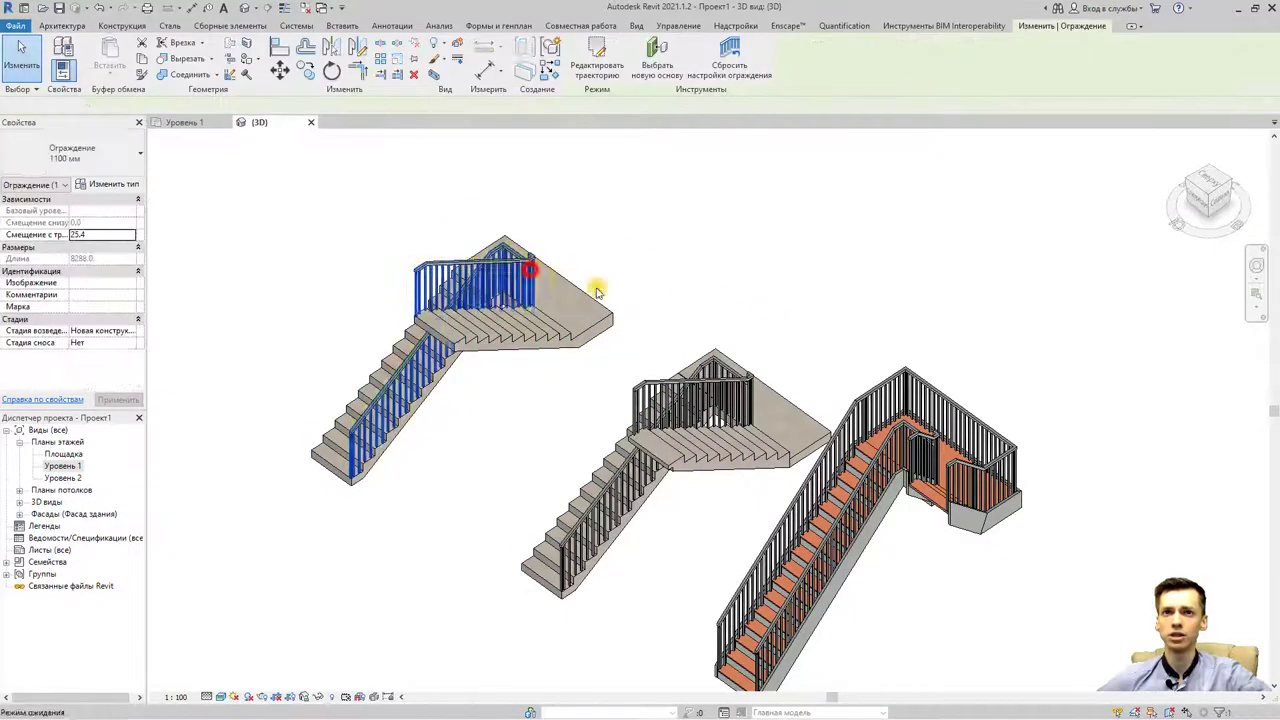
key(Delete)
click(712, 375)
key(Delete)
click(866, 397)
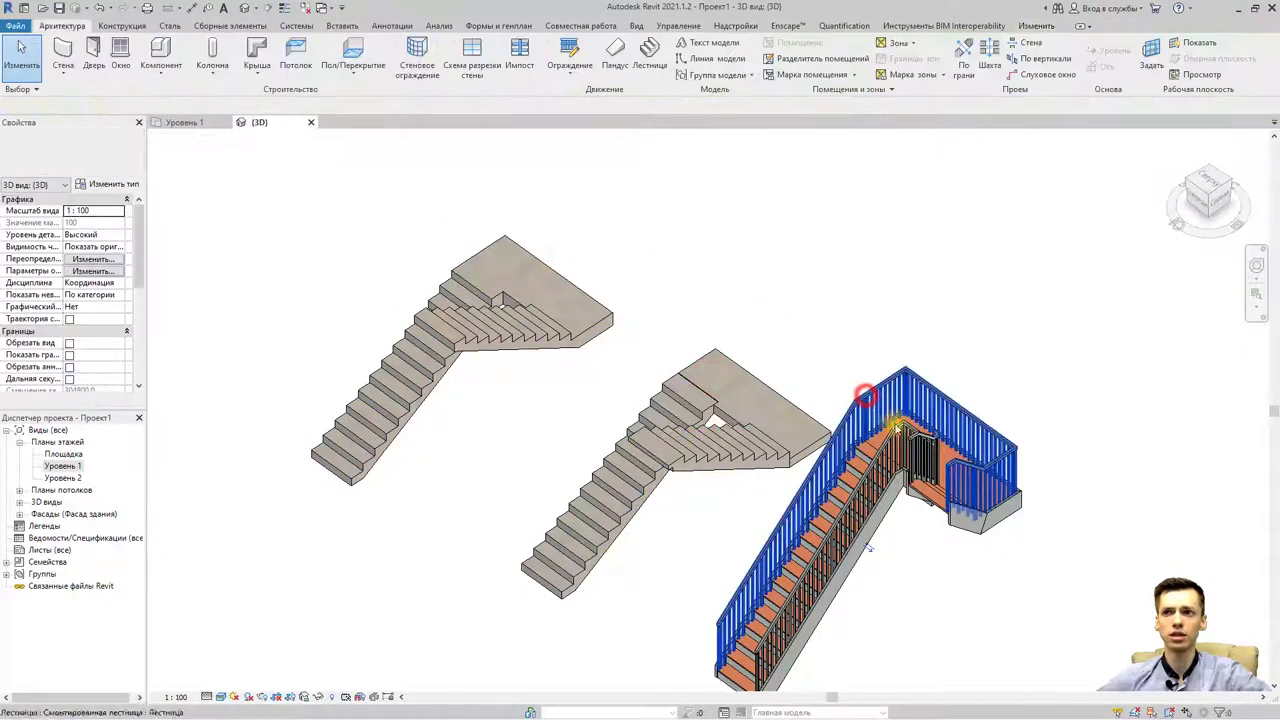
key(Delete)
click(871, 391)
key(Delete)
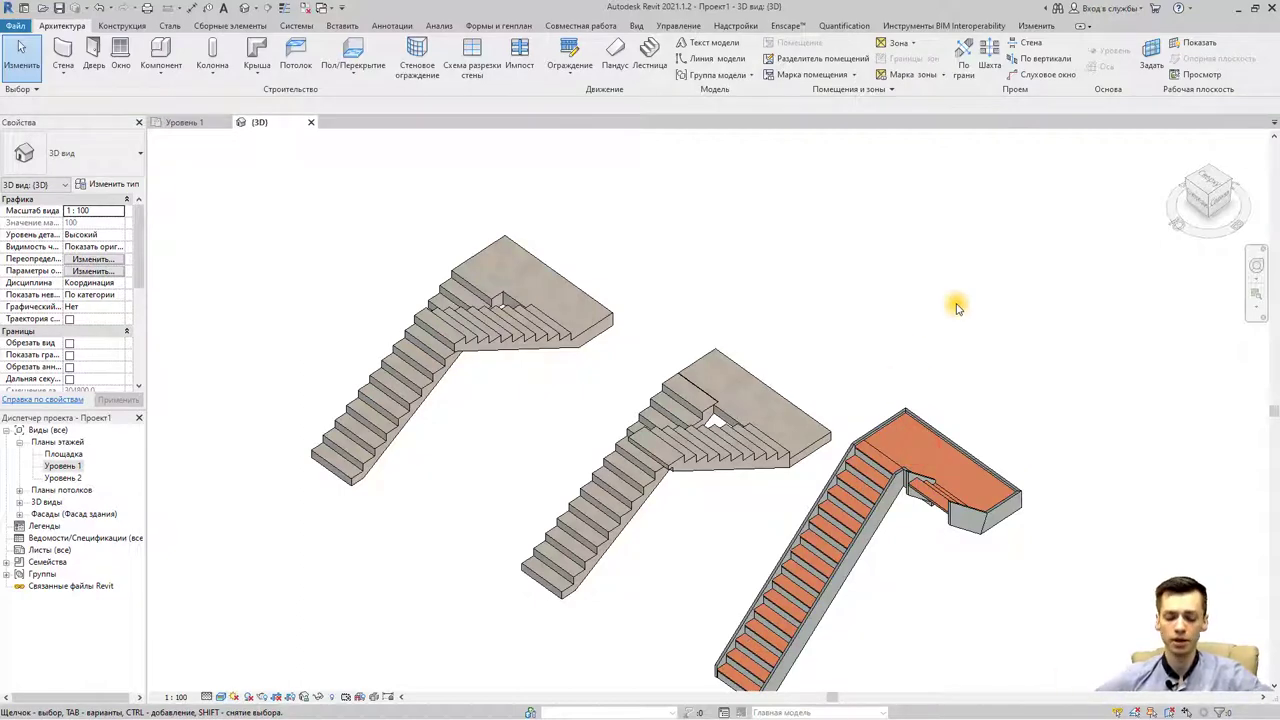
middle_drag(871, 309, 780, 363)
click(668, 406)
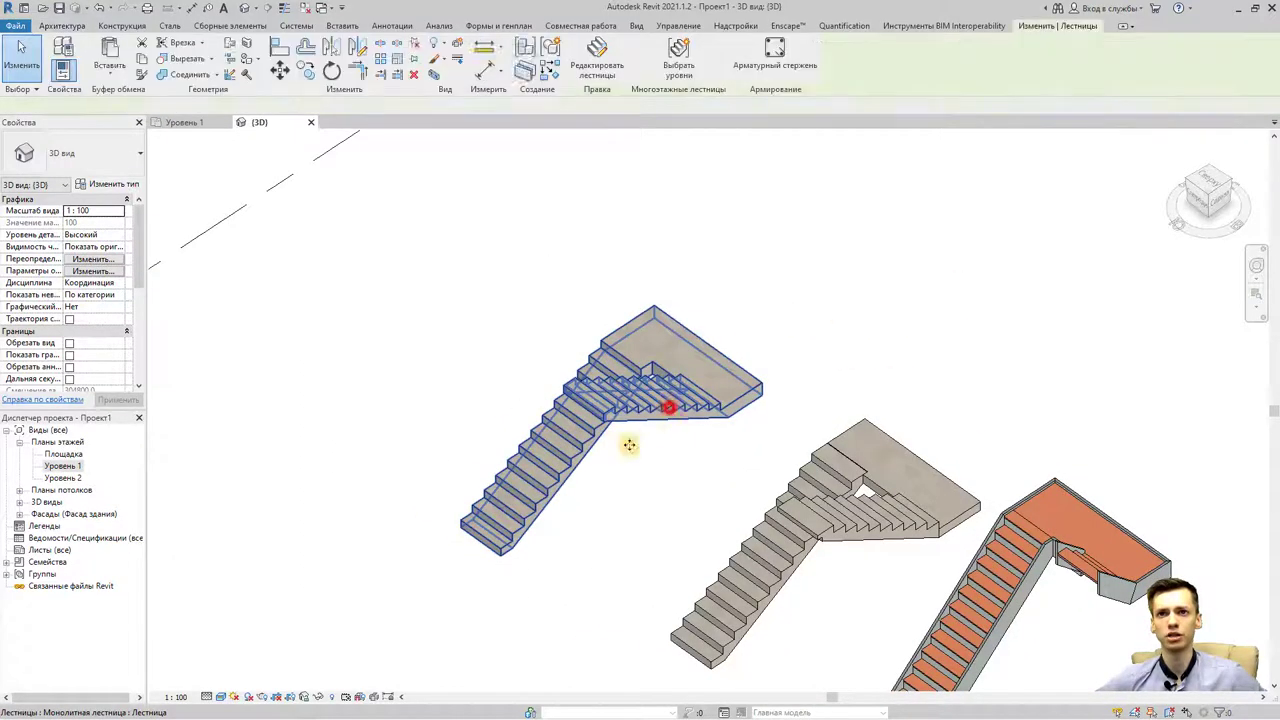
mouse_move(629, 444)
shift+middle_down()
mouse_move(971, 443)
mouse_move(500, 409)
mouse_move(663, 457)
mouse_move(923, 386)
mouse_move(1089, 414)
mouse_move(837, 417)
mouse_move(746, 433)
shift+middle_up()
scroll(510, 420, up, 5)
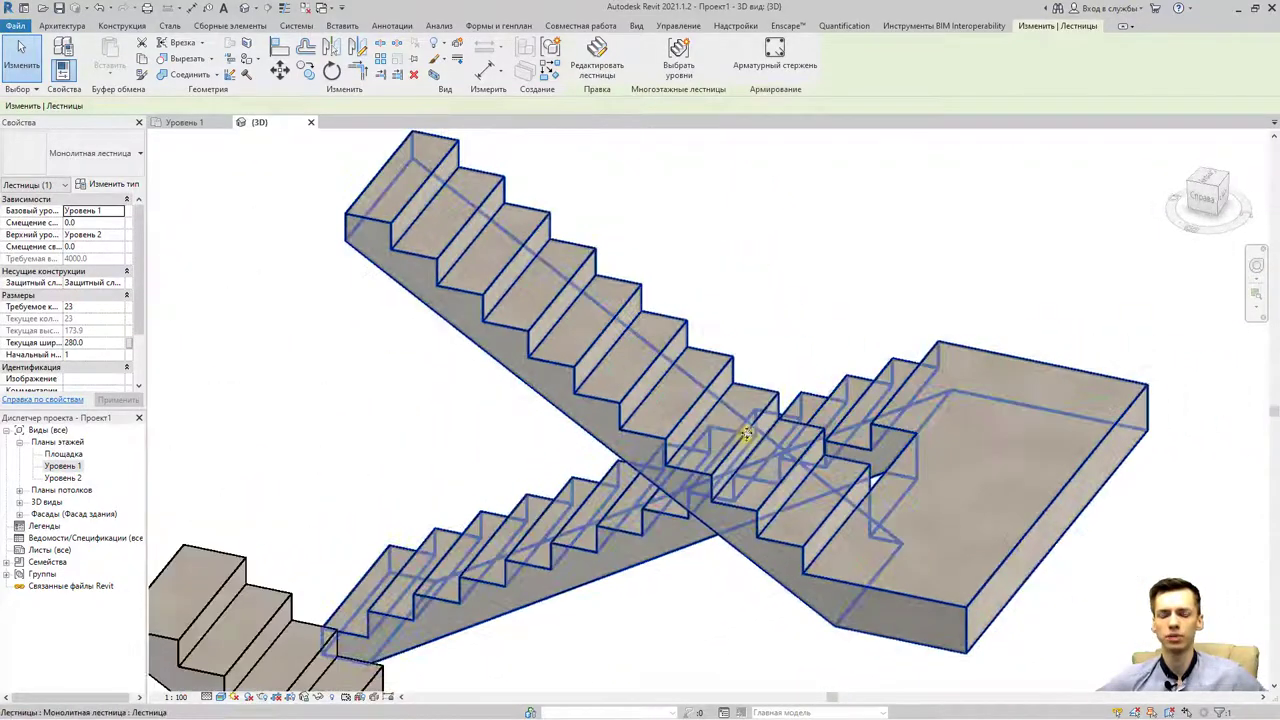
scroll(746, 433, up, 2)
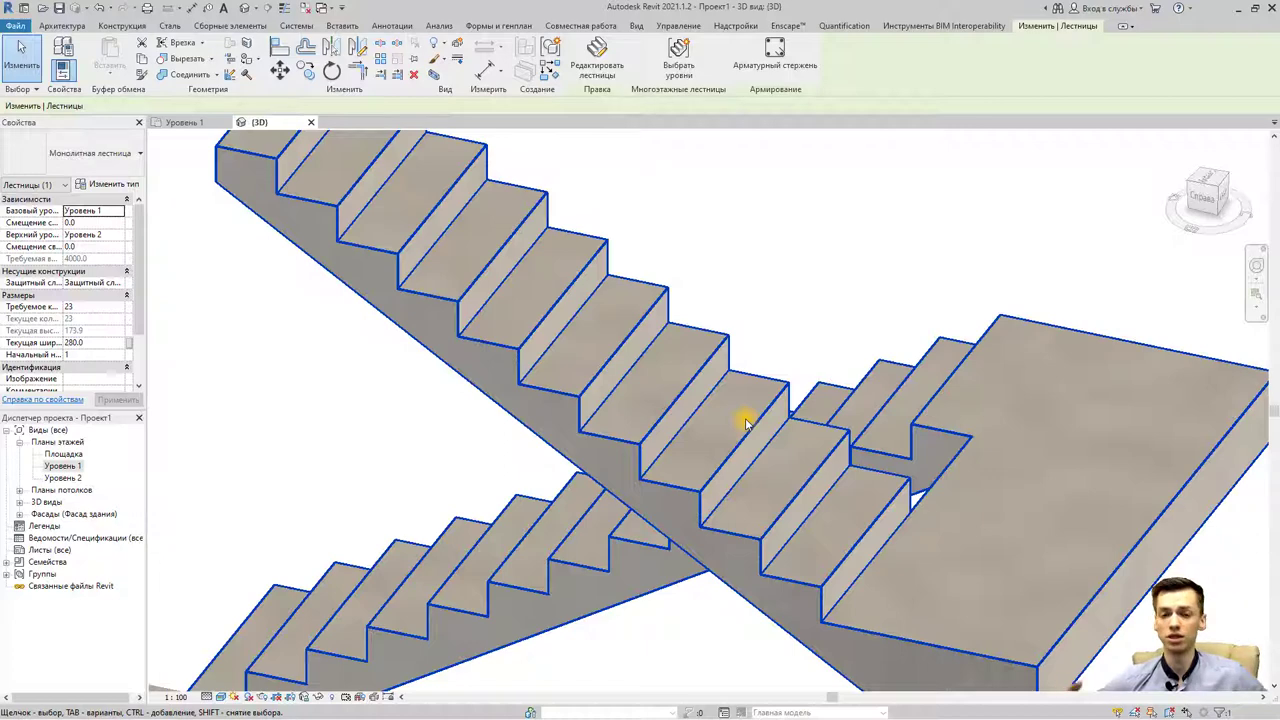
scroll(752, 397, down, 3)
scroll(600, 590, down, 2)
click(600, 600)
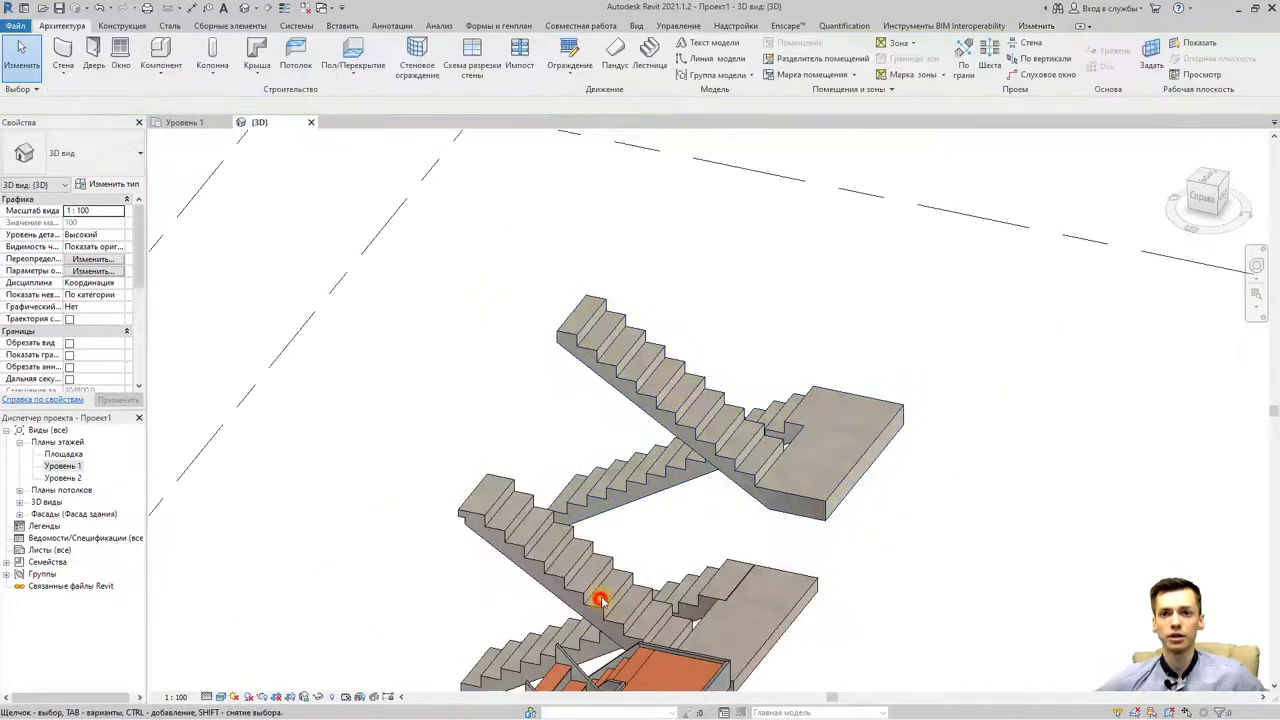
click(606, 600)
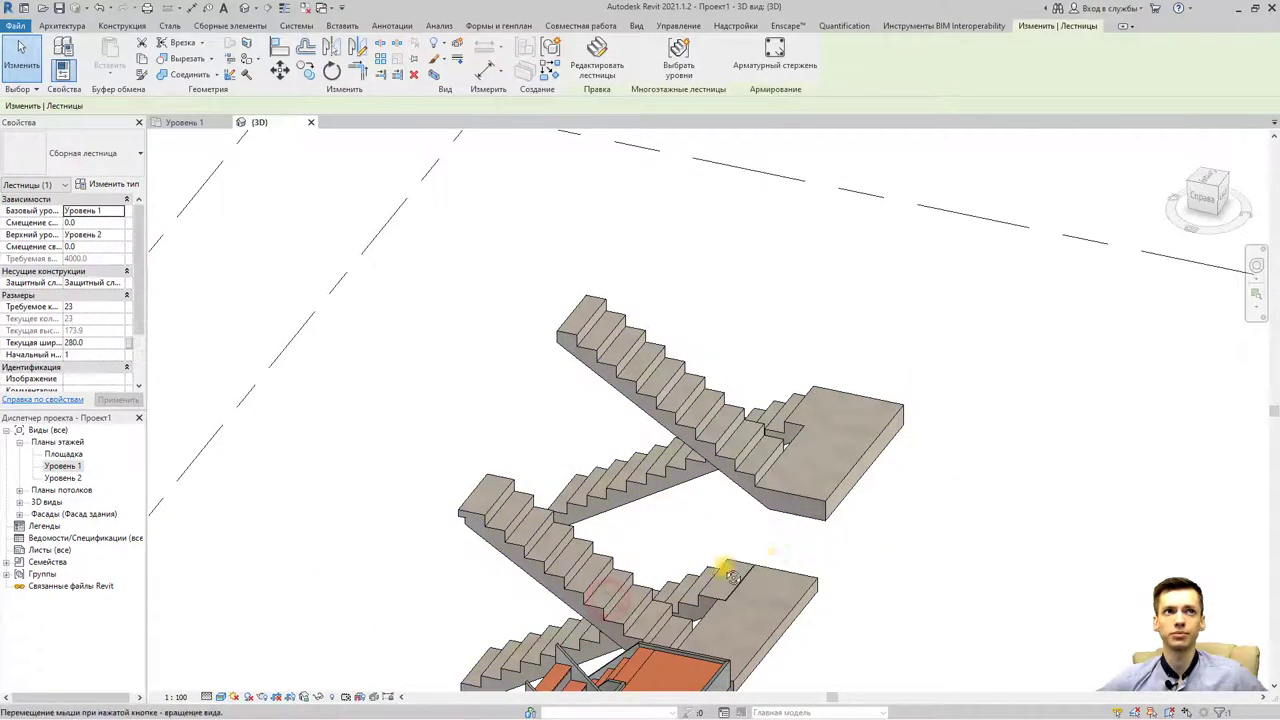
mouse_move(728, 571)
shift+middle_down()
mouse_move(512, 597)
mouse_move(620, 577)
shift+middle_up()
scroll(650, 560, up, 3)
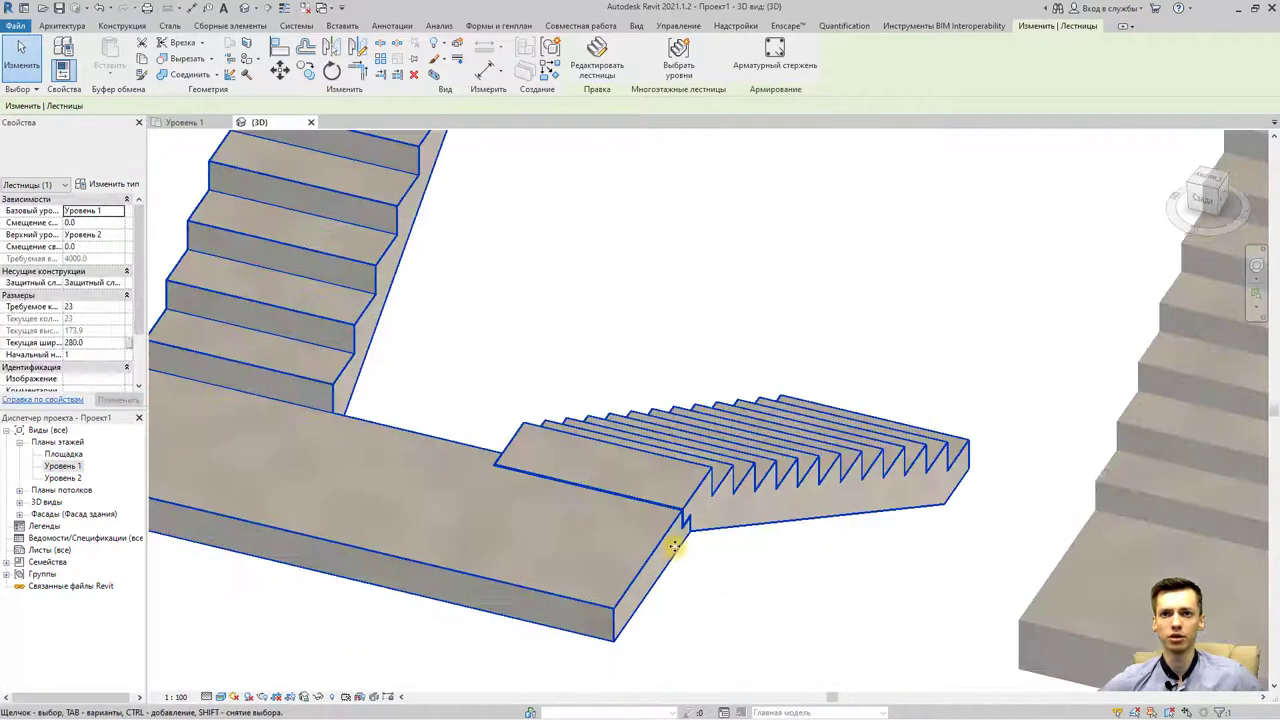
scroll(690, 545, up, 2)
scroll(690, 545, down, 2)
shift+middle_drag(686, 543, 560, 486)
scroll(414, 457, up, 3)
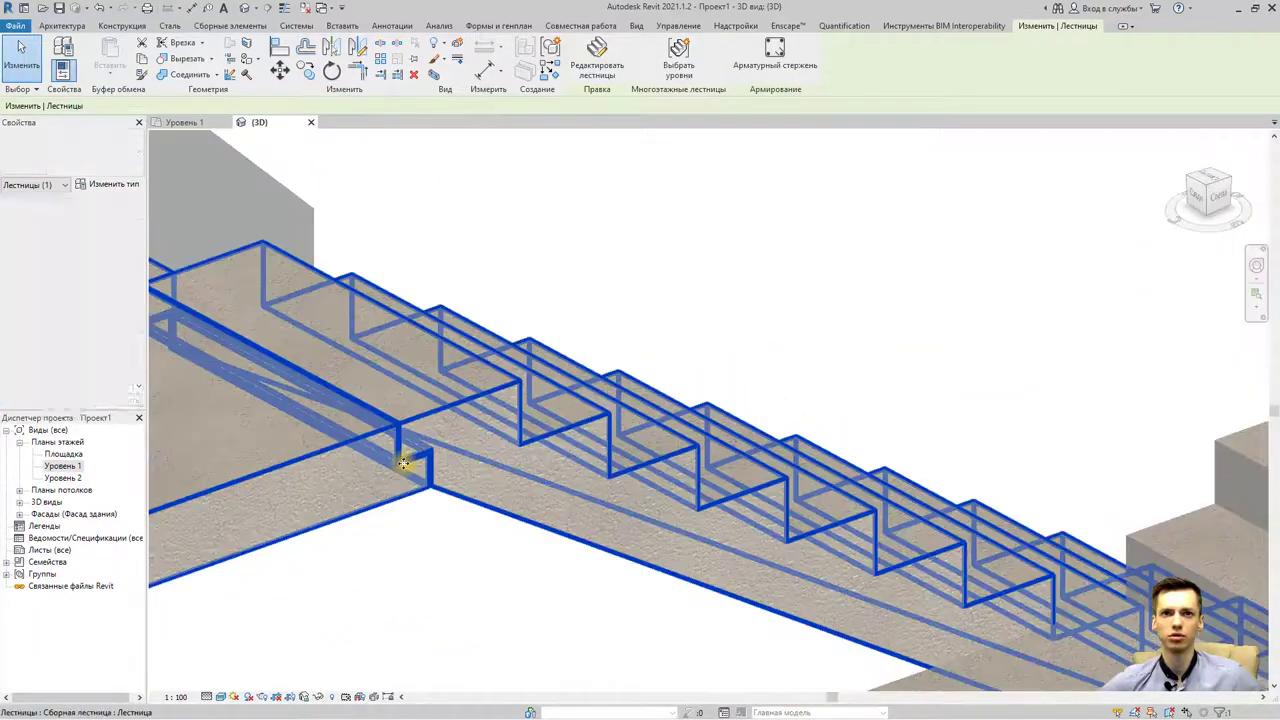
mouse_move(414, 457)
shift+middle_down()
mouse_move(479, 478)
mouse_move(537, 466)
shift+middle_up()
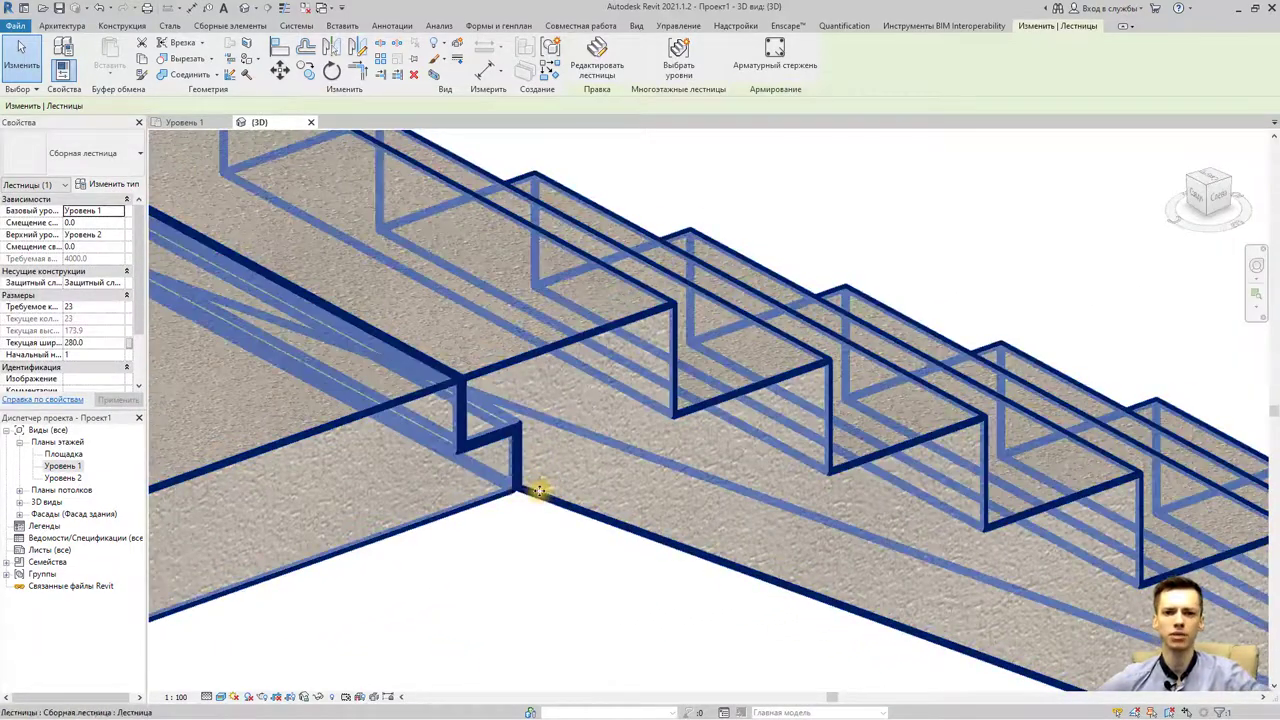
shift+middle_drag(594, 506, 590, 513)
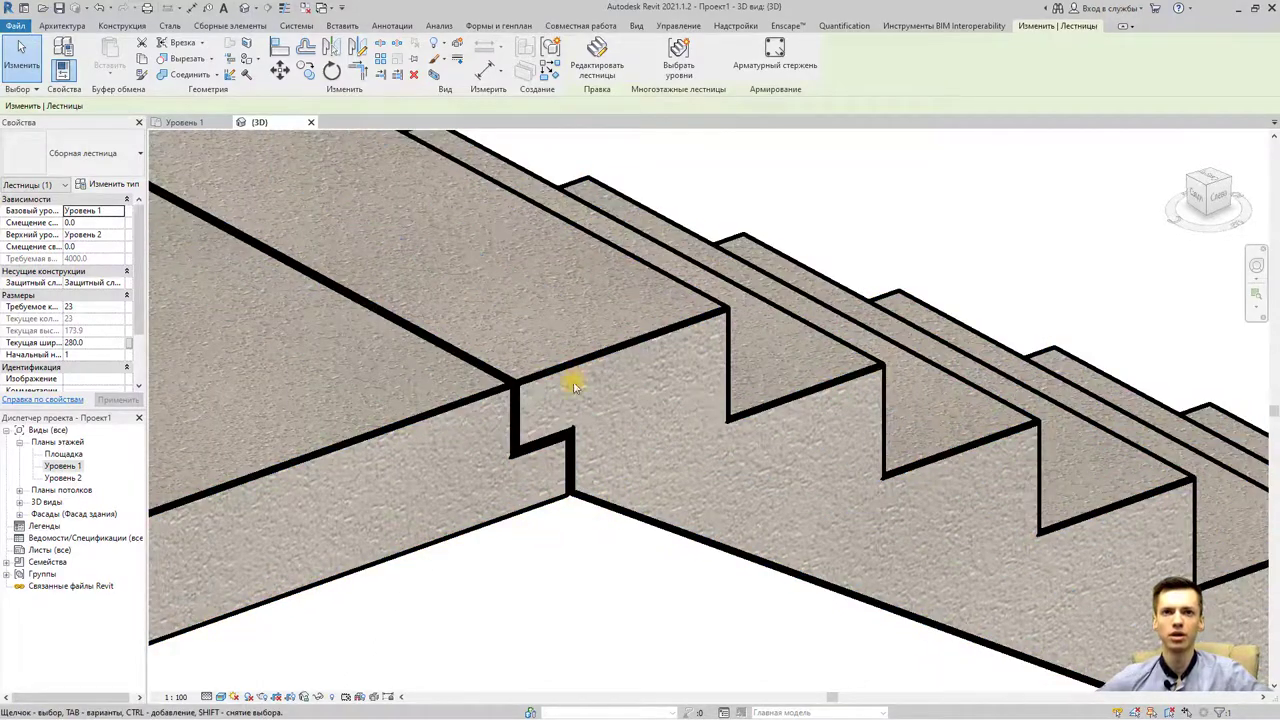
scroll(575, 387, down, 1)
scroll(551, 380, down, 2)
scroll(651, 403, down, 3)
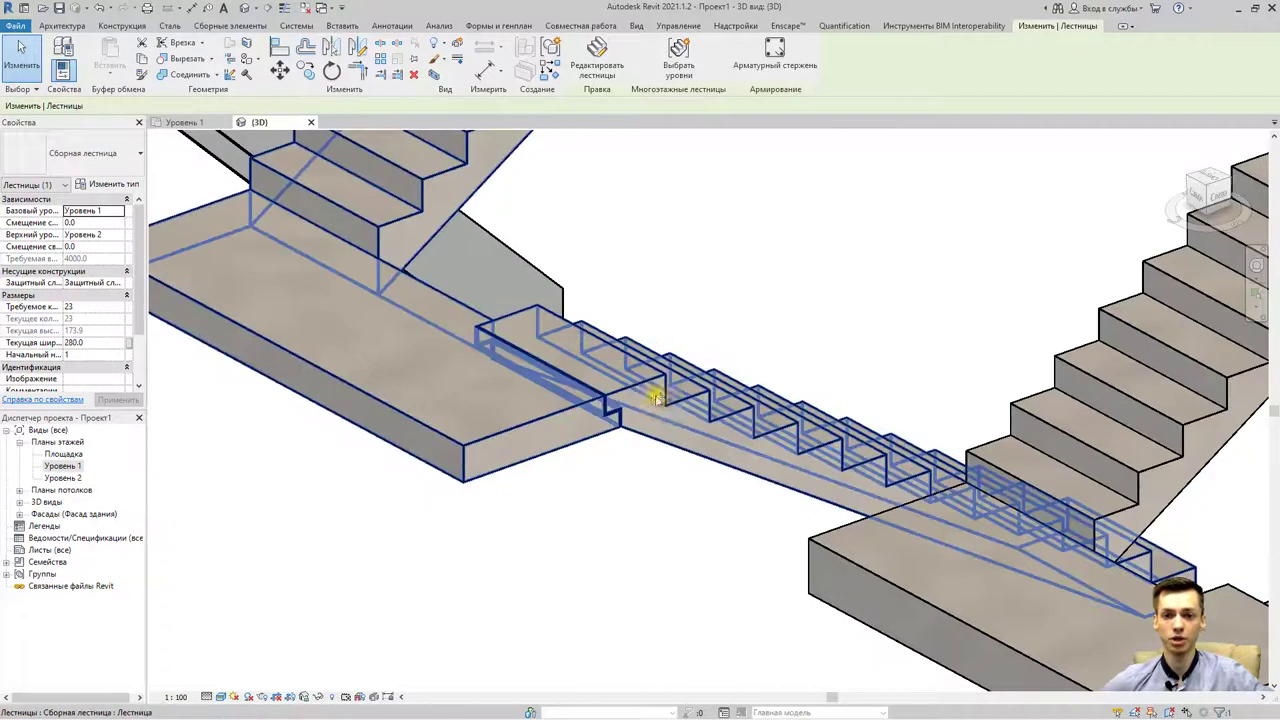
mouse_move(668, 398)
shift+middle_down()
mouse_move(463, 451)
mouse_move(470, 400)
mouse_move(731, 257)
mouse_move(586, 300)
shift+middle_up()
scroll(600, 295, up, 2)
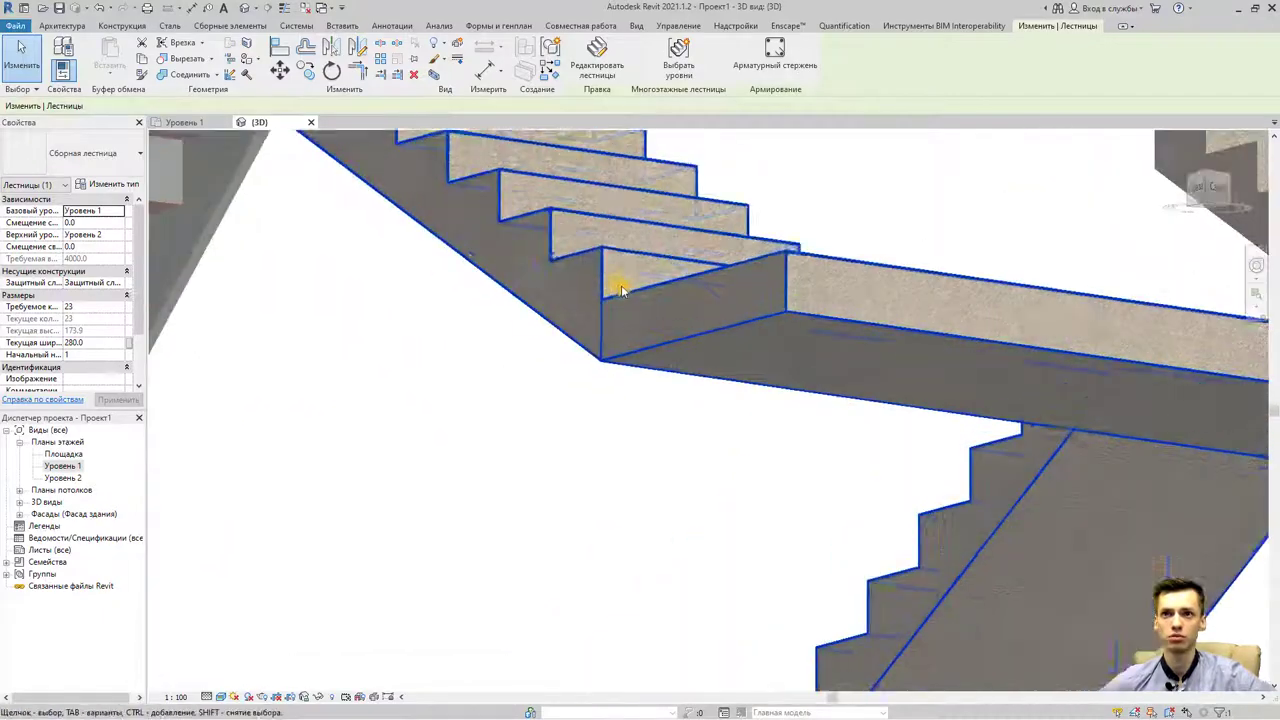
scroll(620, 290, down, 3)
mouse_move(871, 328)
shift+middle_down()
mouse_move(651, 457)
mouse_move(628, 508)
shift+middle_up()
scroll(645, 512, up, 3)
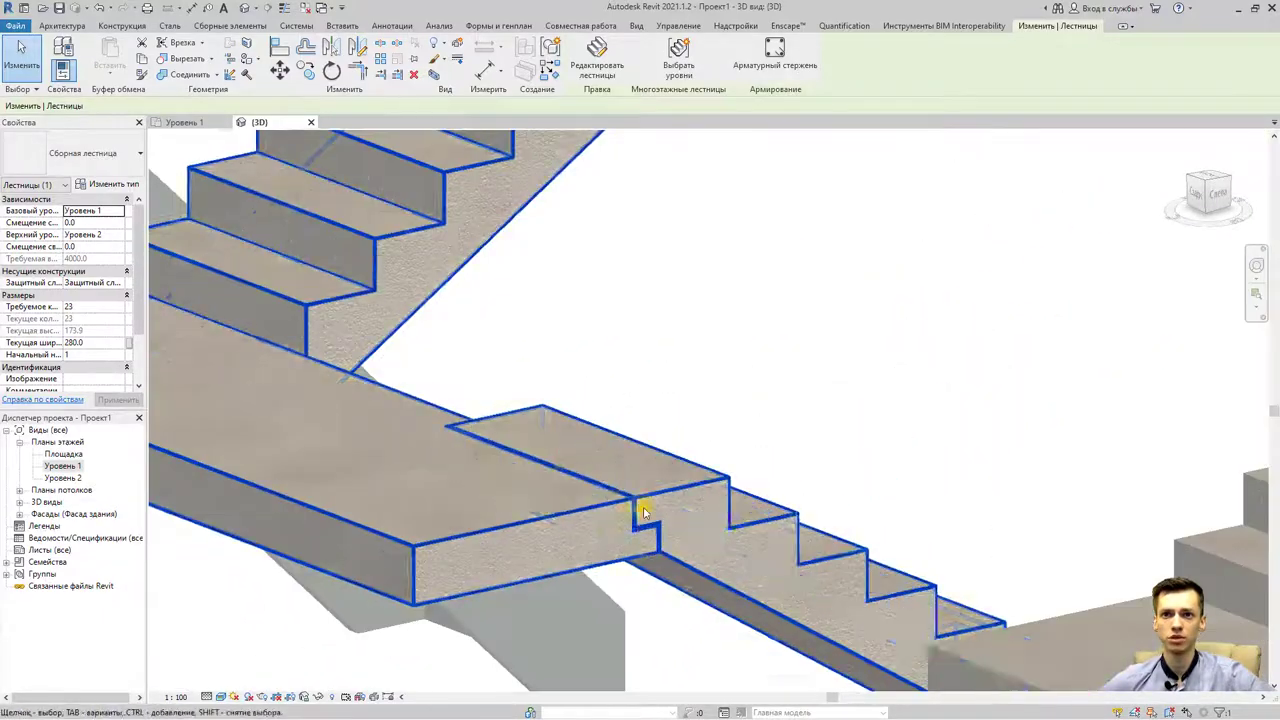
scroll(640, 514, up, 2)
scroll(591, 519, down, 4)
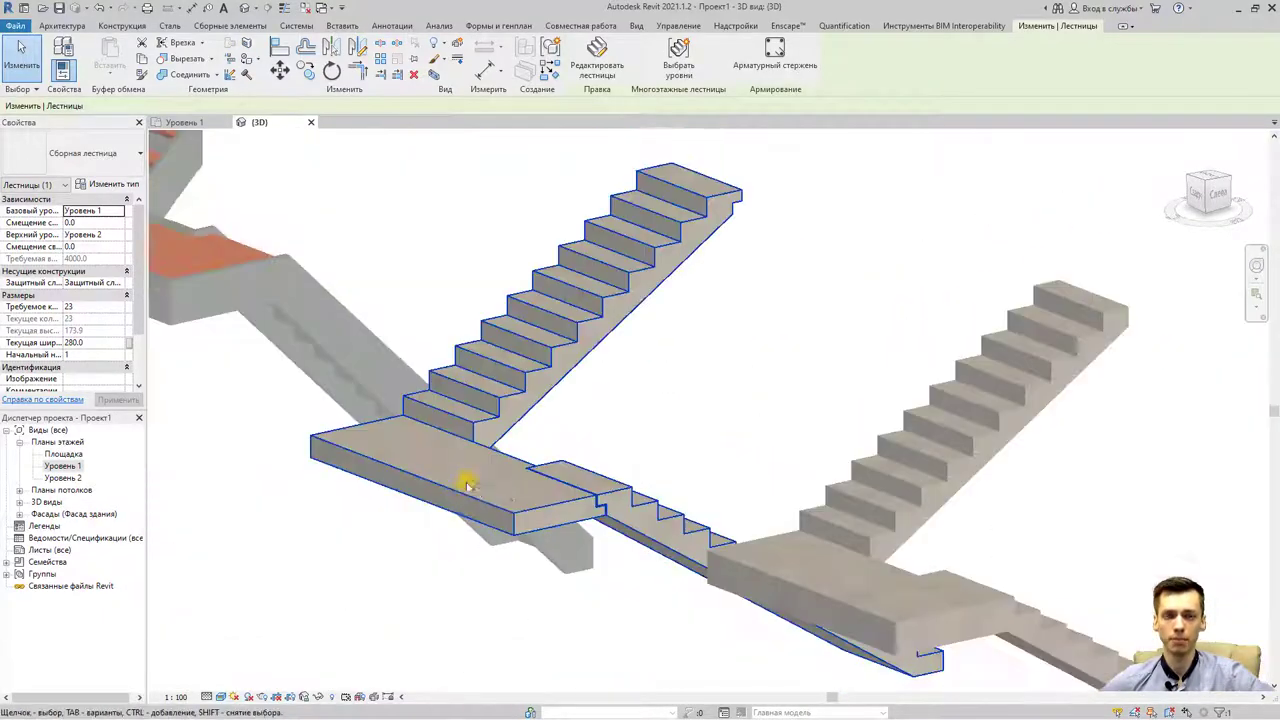
mouse_move(466, 480)
shift+middle_down()
mouse_move(849, 517)
mouse_move(666, 323)
mouse_move(857, 449)
mouse_move(929, 457)
mouse_move(690, 410)
shift+middle_up()
key(Escape)
scroll(677, 403, up, 2)
click(677, 403)
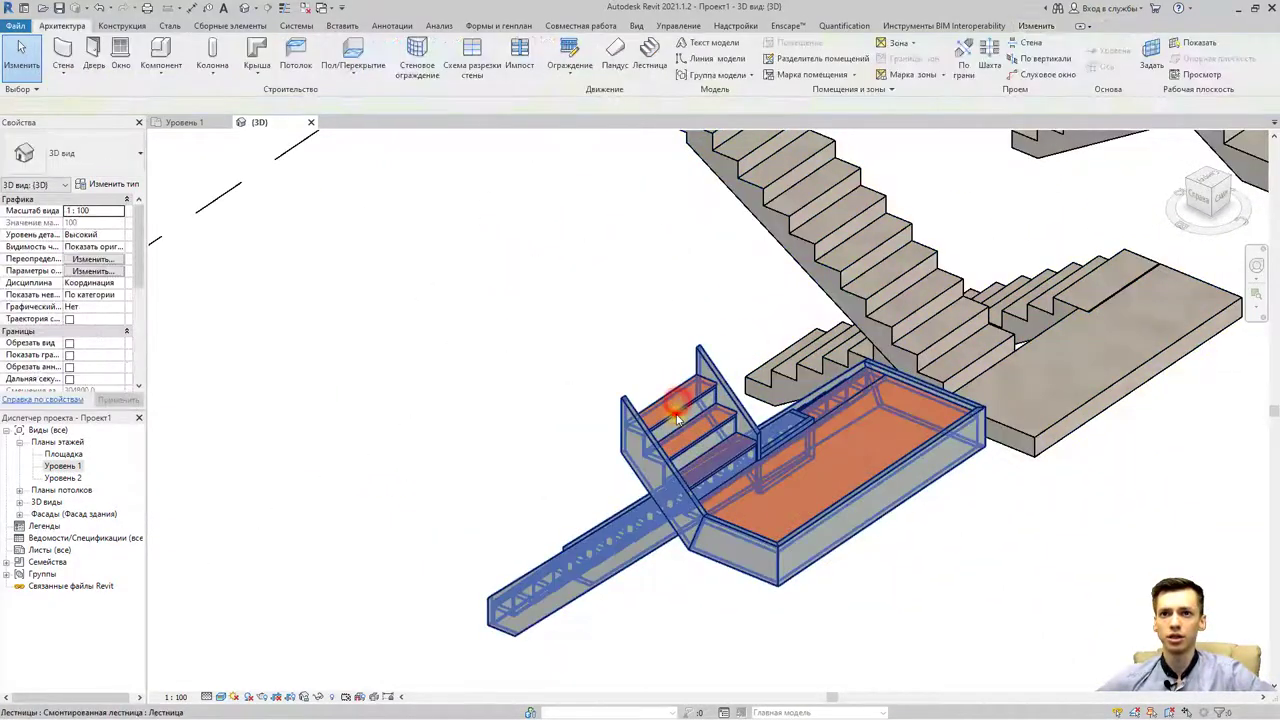
mouse_move(710, 470)
shift+middle_down()
mouse_move(880, 523)
mouse_move(868, 452)
shift+middle_up()
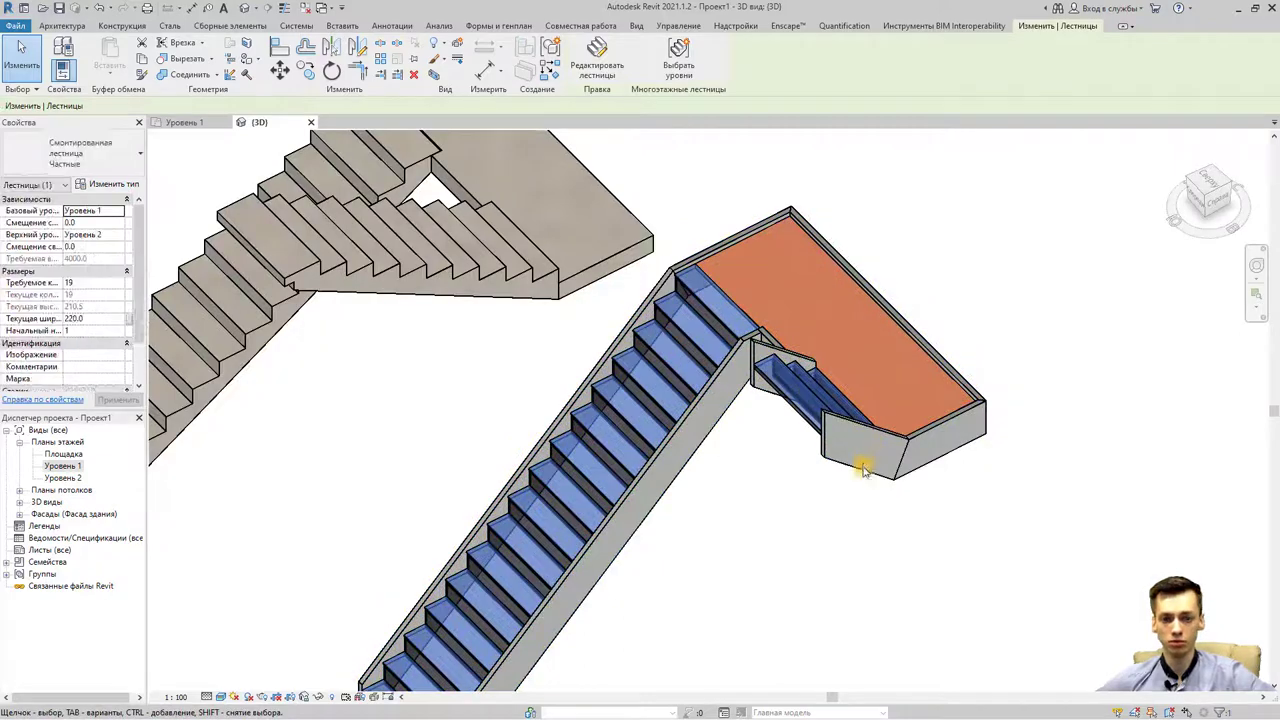
shift+middle_drag(676, 509, 651, 486)
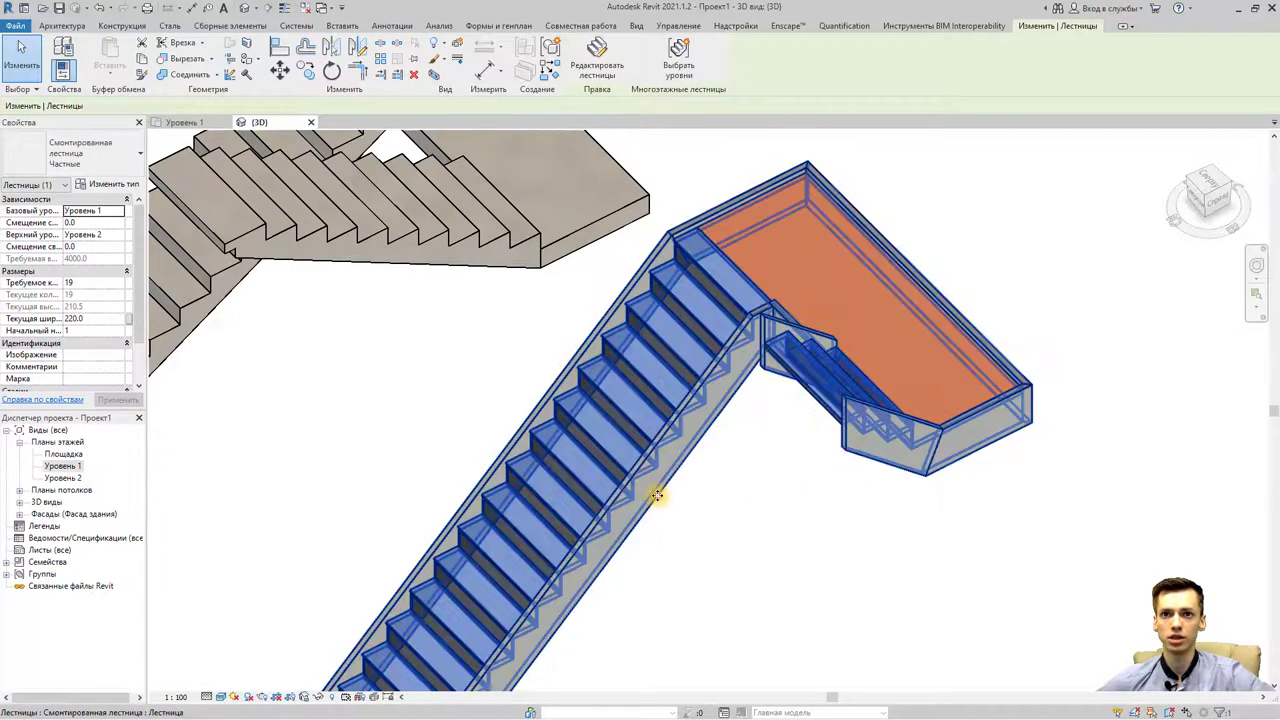
click(657, 494)
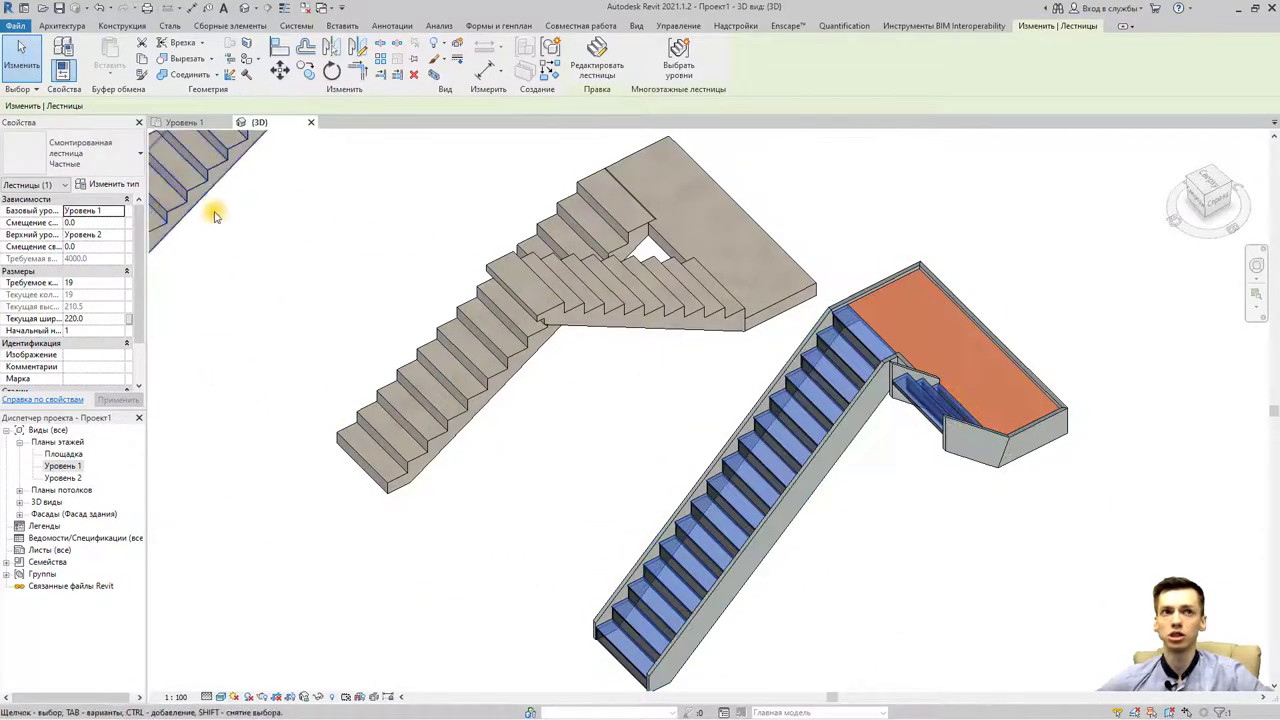
Step: Set both Right and Left Support of the assembled stair type to Косоур (откр.)
click(108, 185)
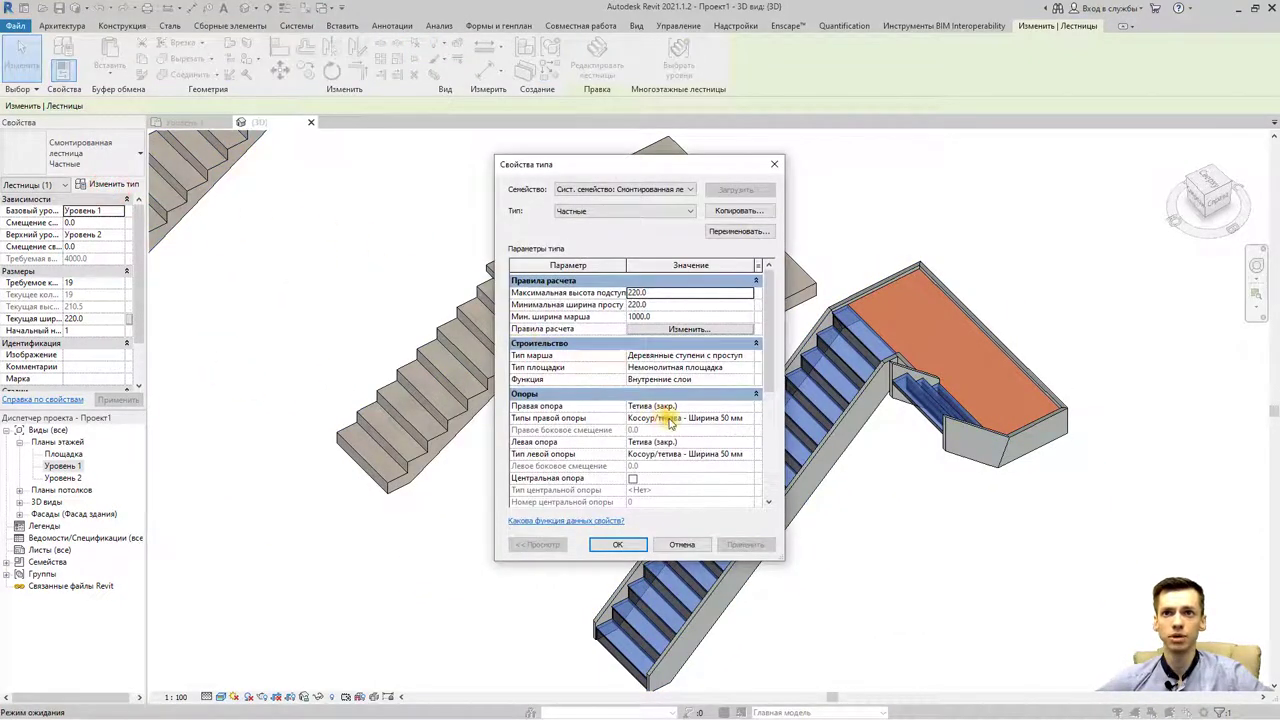
click(753, 406)
click(756, 406)
click(651, 438)
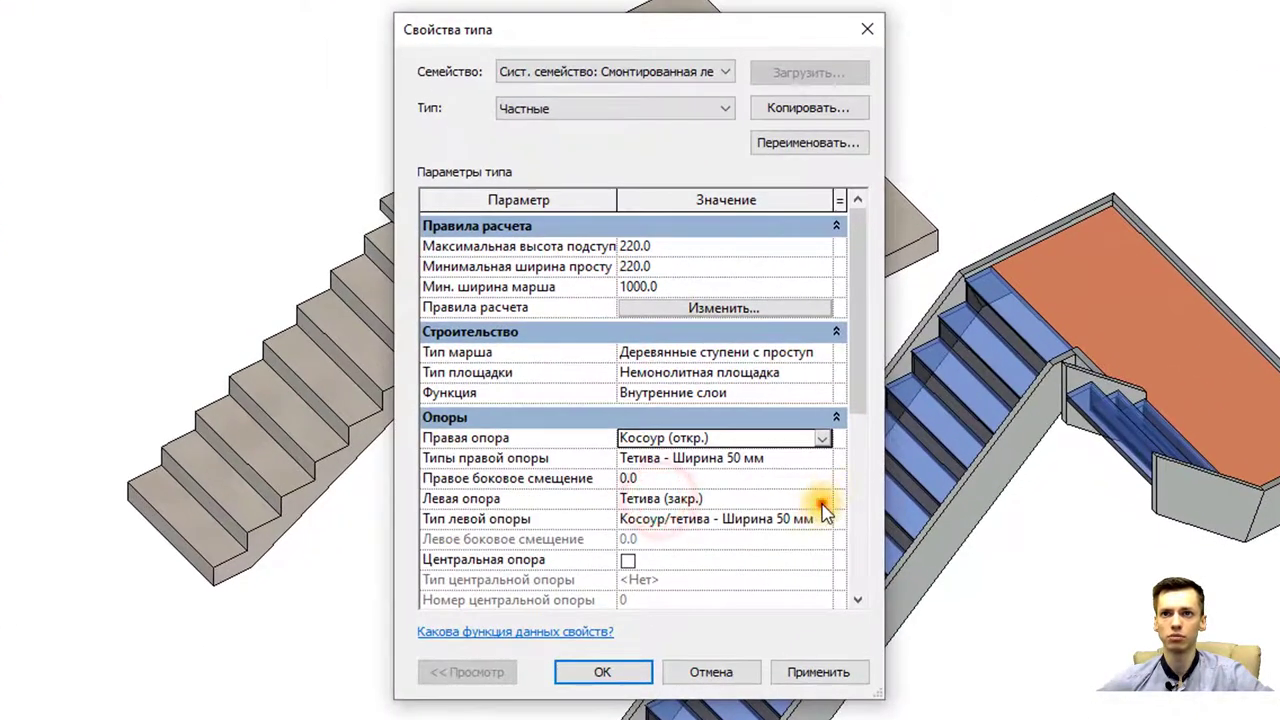
click(818, 500)
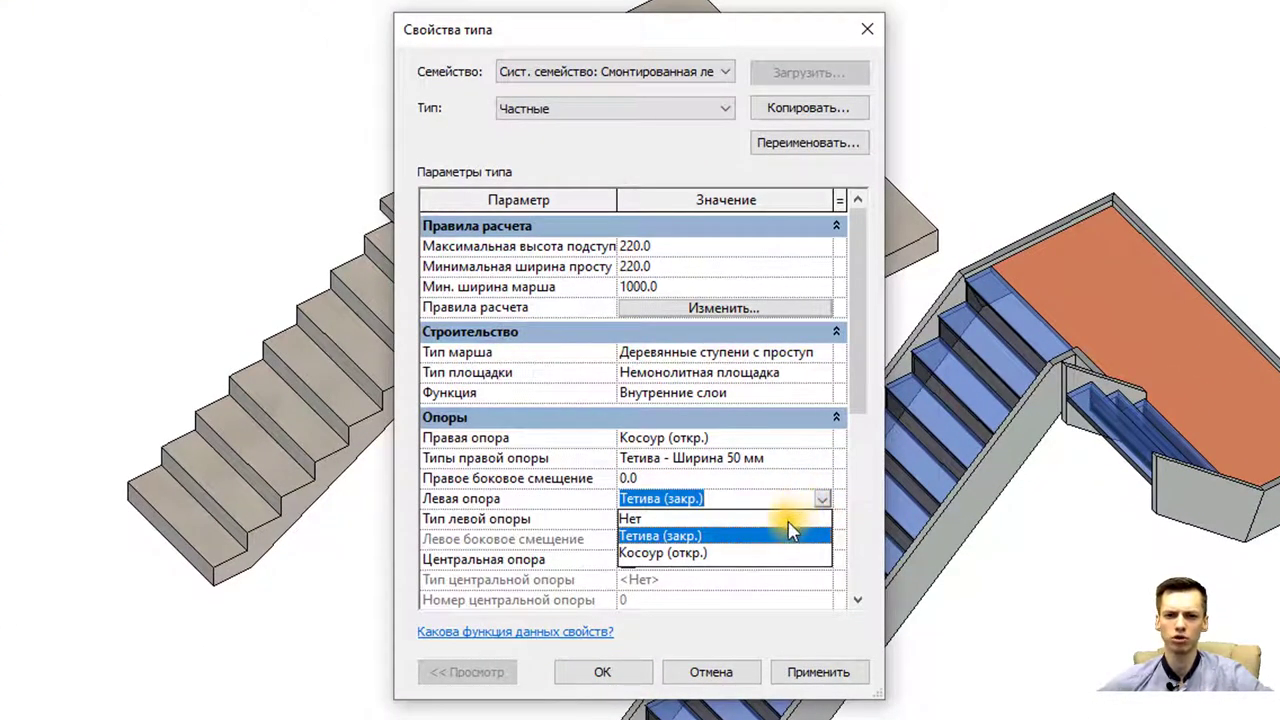
click(682, 552)
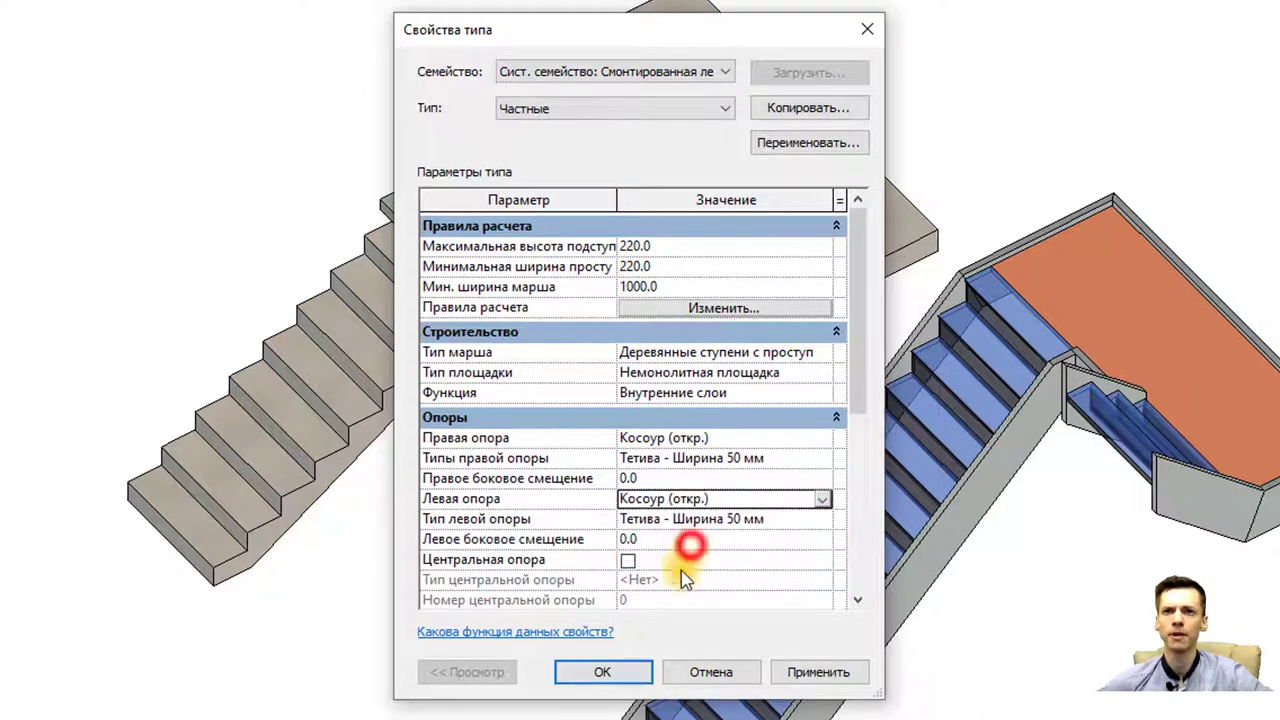
click(624, 672)
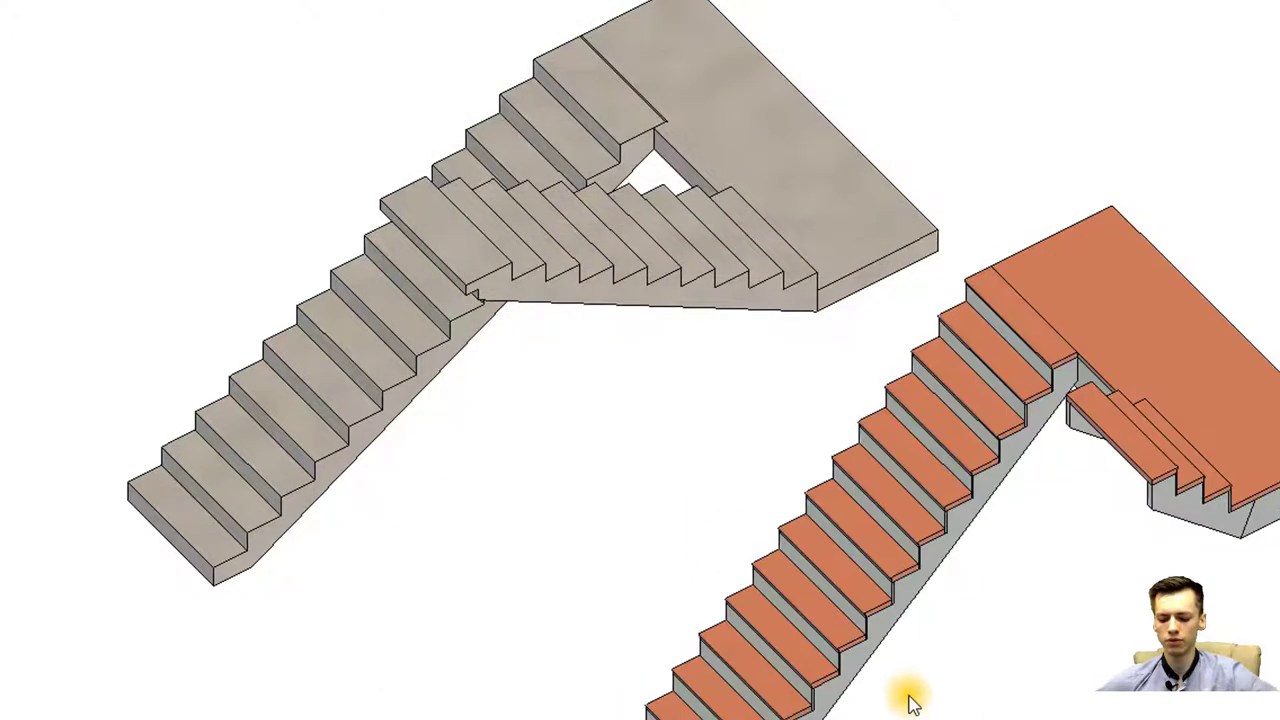
mouse_move(912, 700)
shift+middle_down()
mouse_move(1105, 651)
mouse_move(1023, 614)
mouse_move(777, 551)
shift+middle_up()
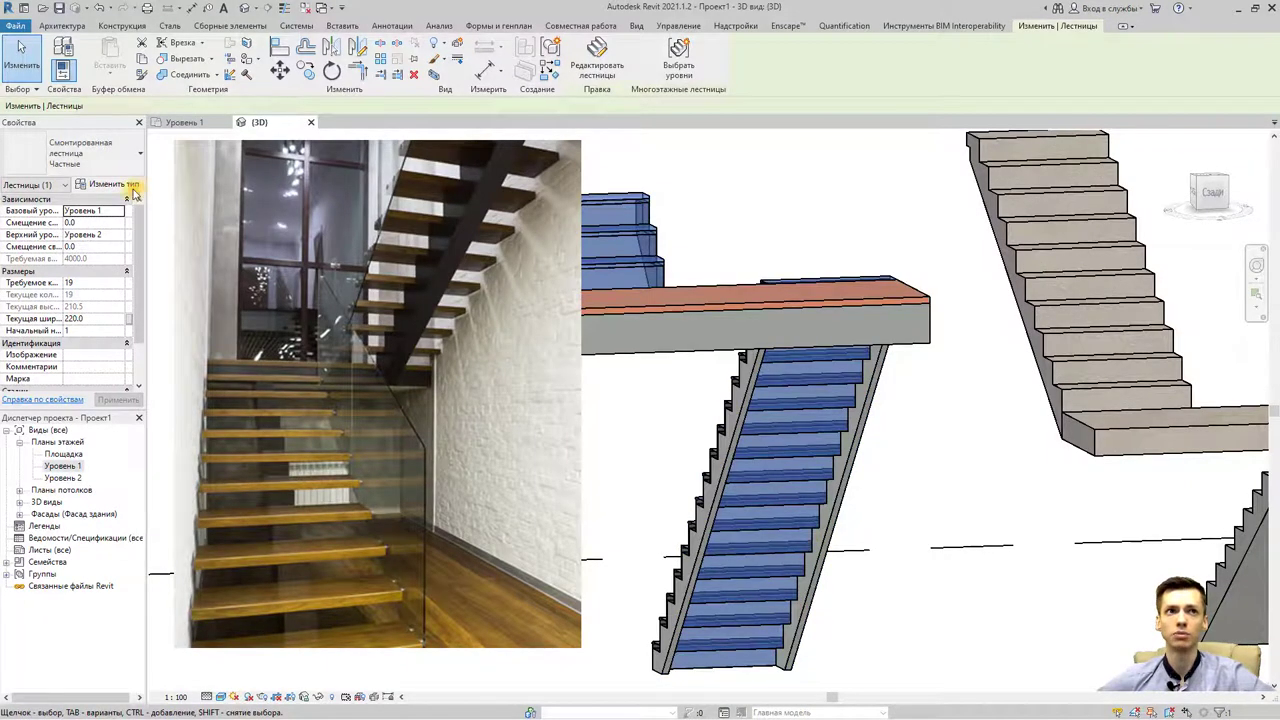
Step: Enable the middle support and set the stair type's left and right supports to Нет
click(132, 188)
scroll(659, 457, down, 1)
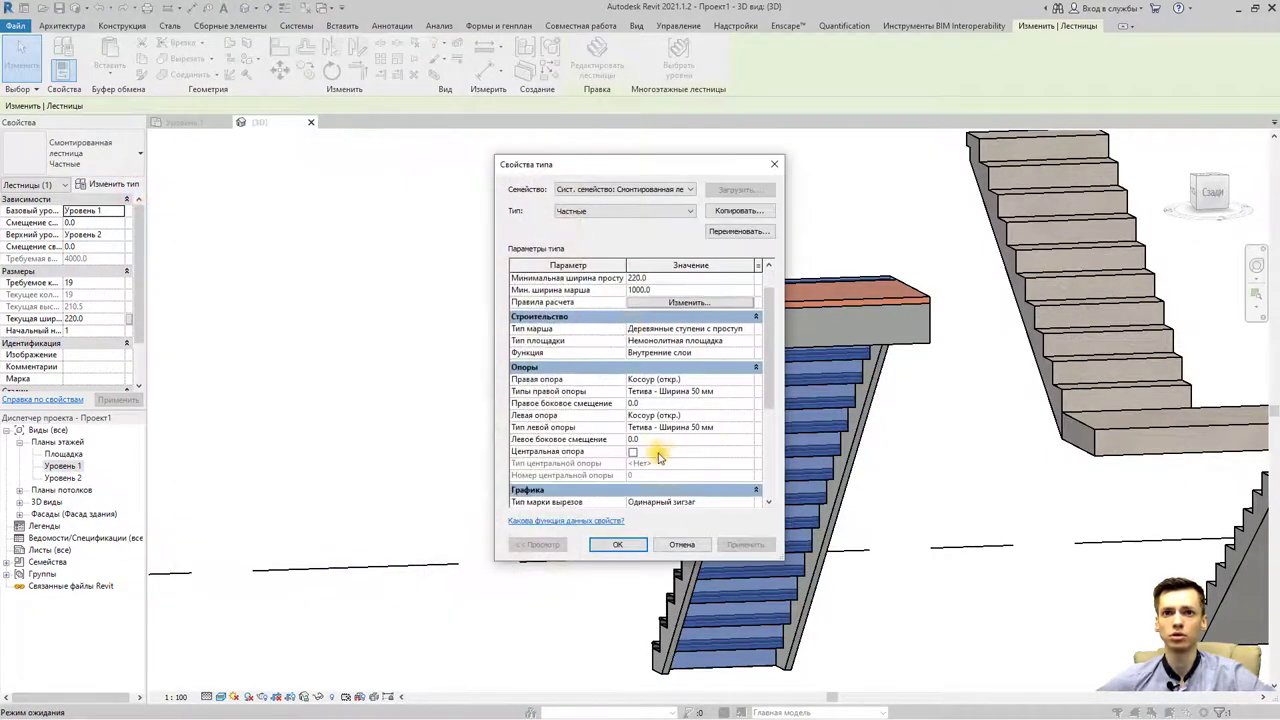
click(633, 451)
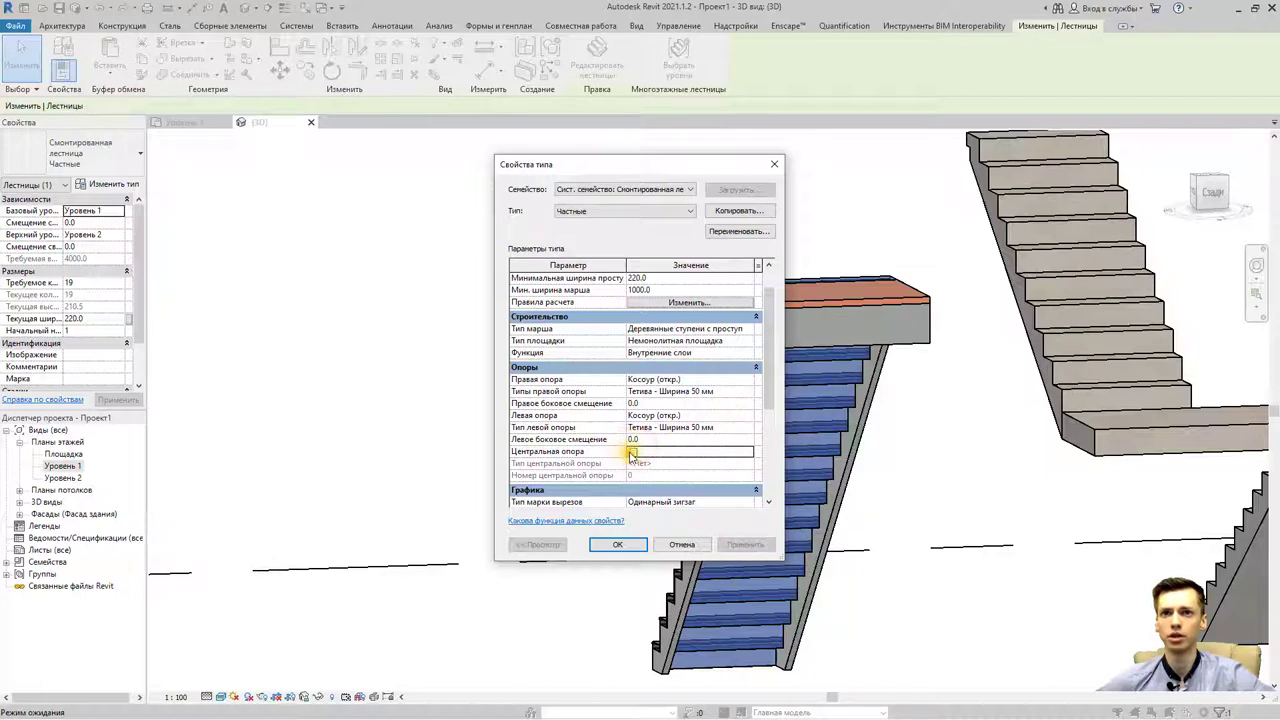
click(632, 452)
click(748, 417)
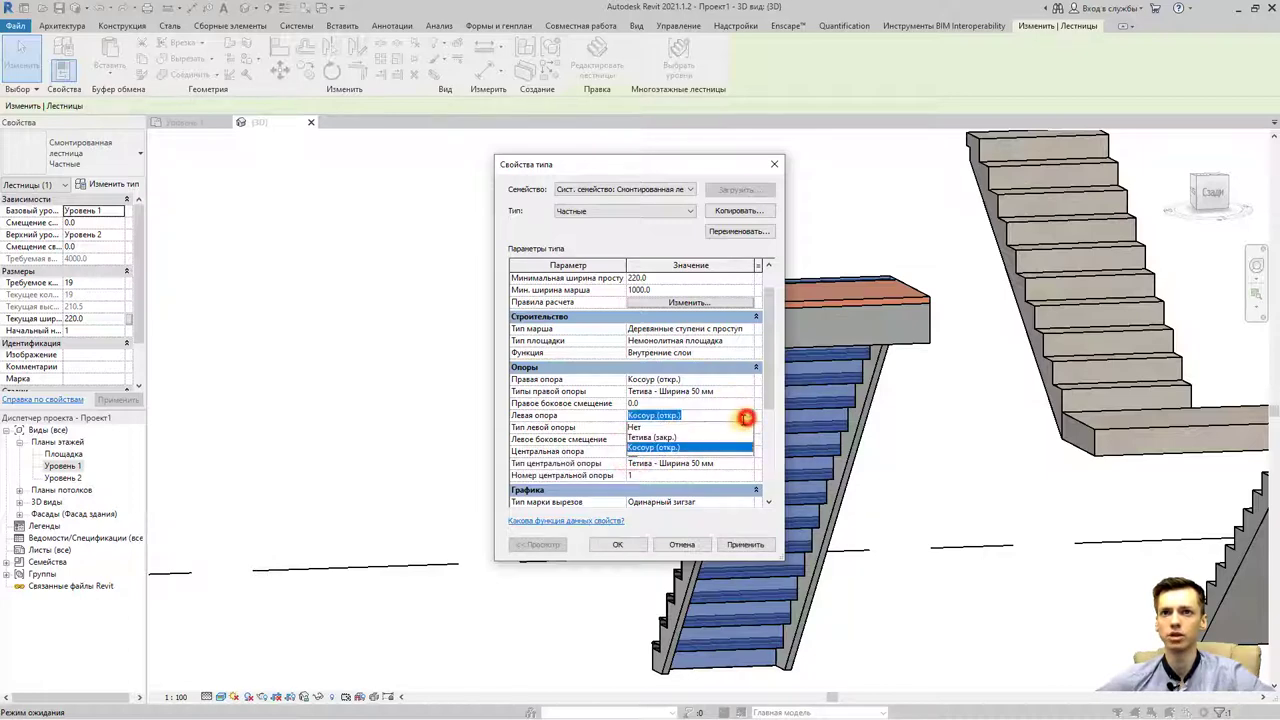
click(640, 427)
click(750, 380)
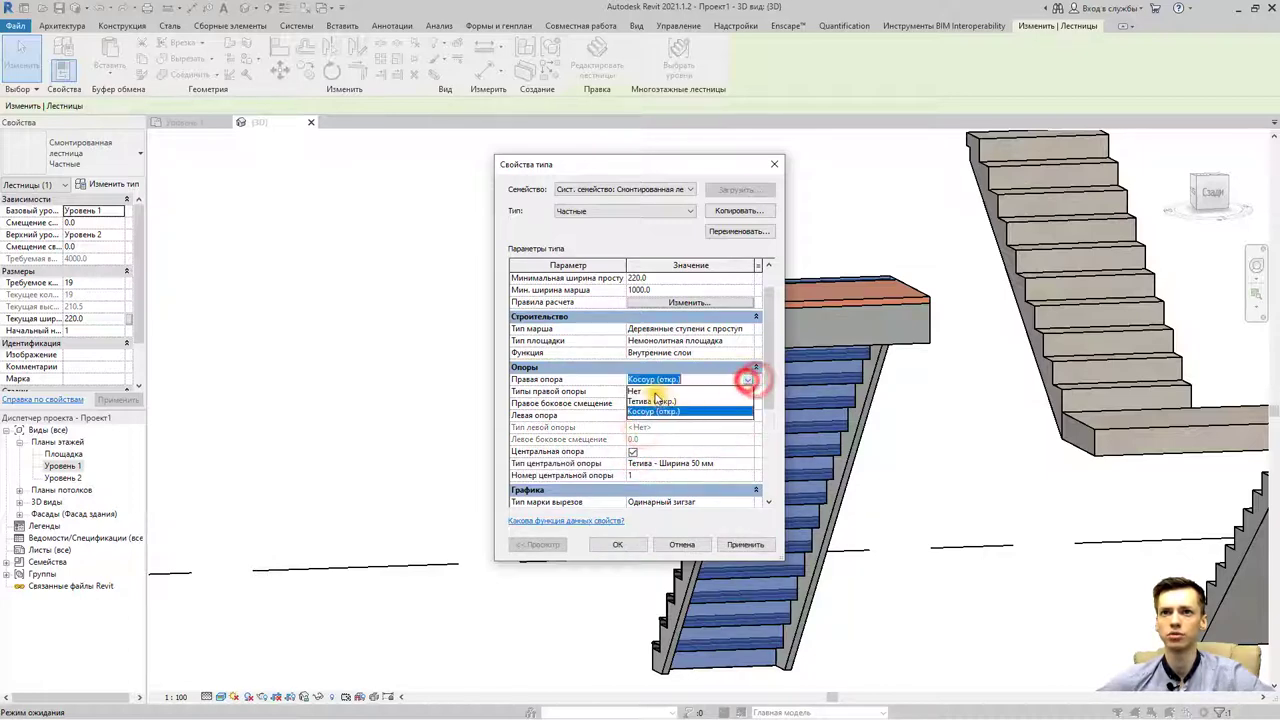
click(648, 391)
click(617, 544)
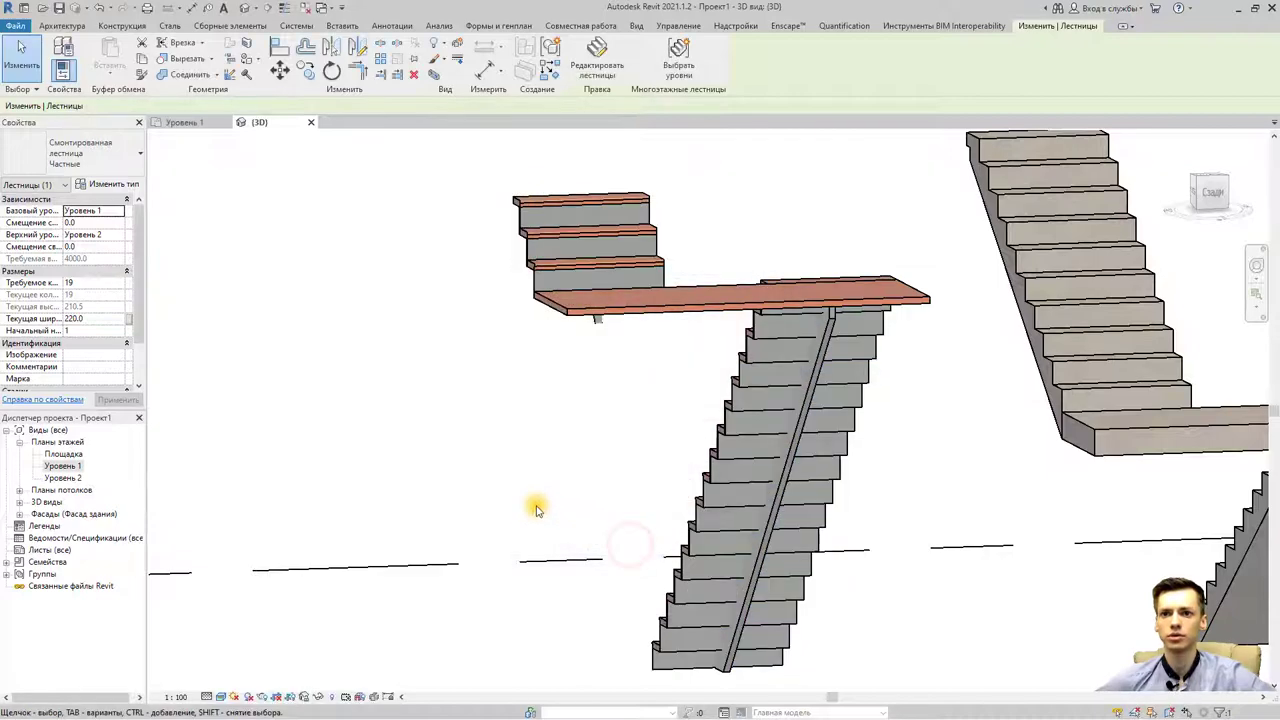
mouse_move(548, 512)
shift+middle_down()
mouse_move(757, 523)
mouse_move(549, 509)
mouse_move(730, 490)
shift+middle_up()
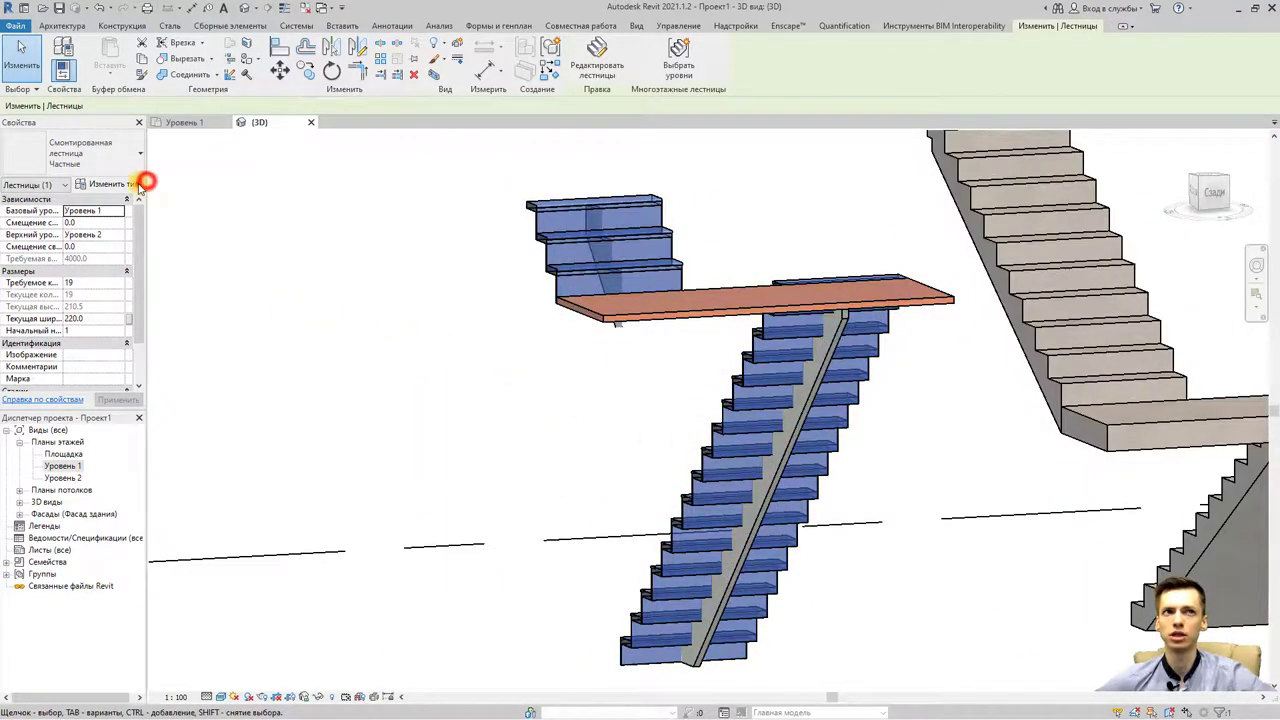
Step: Set both side supports to open stringers, drop the middle support, and open the 50 mm stringer type
click(140, 185)
click(750, 406)
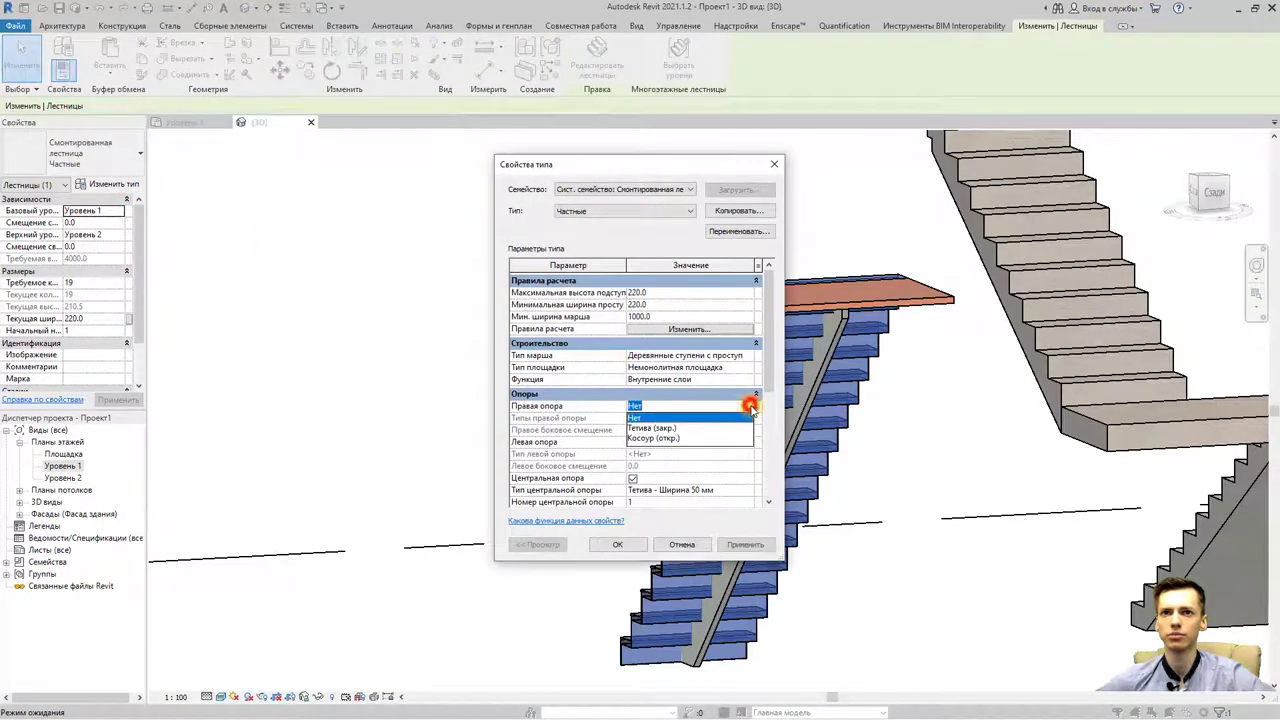
click(640, 428)
click(750, 406)
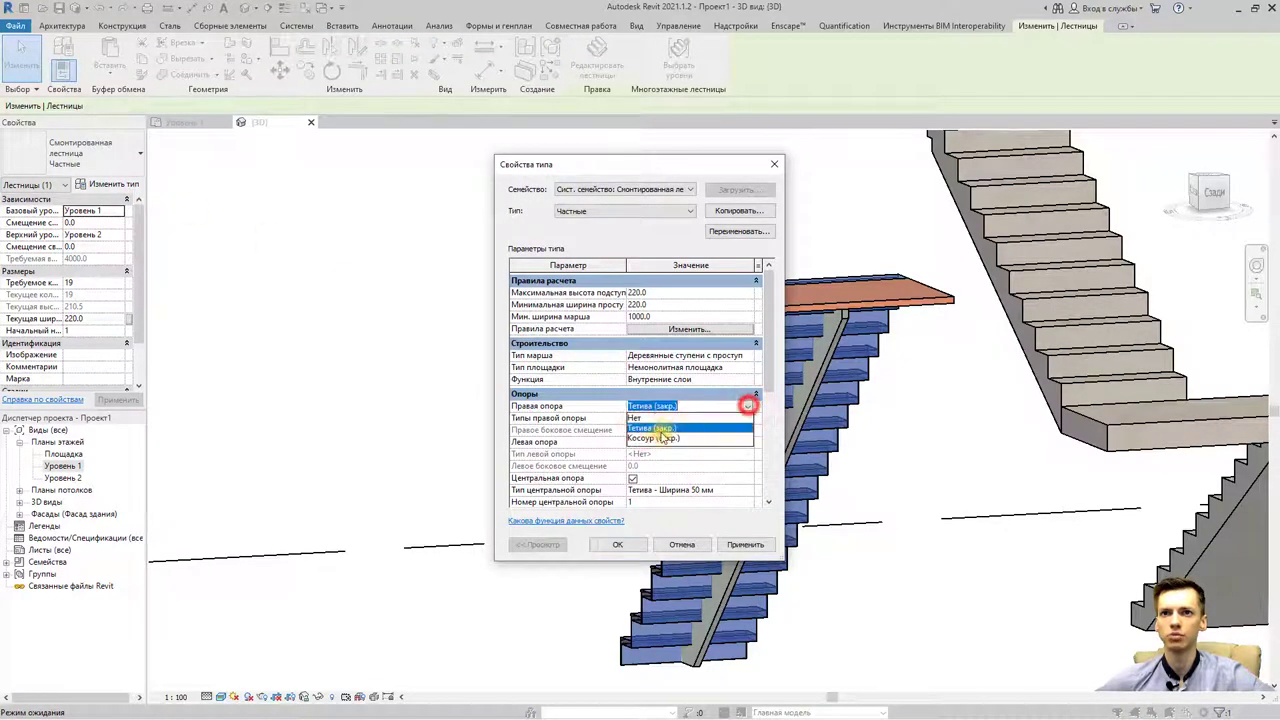
click(652, 436)
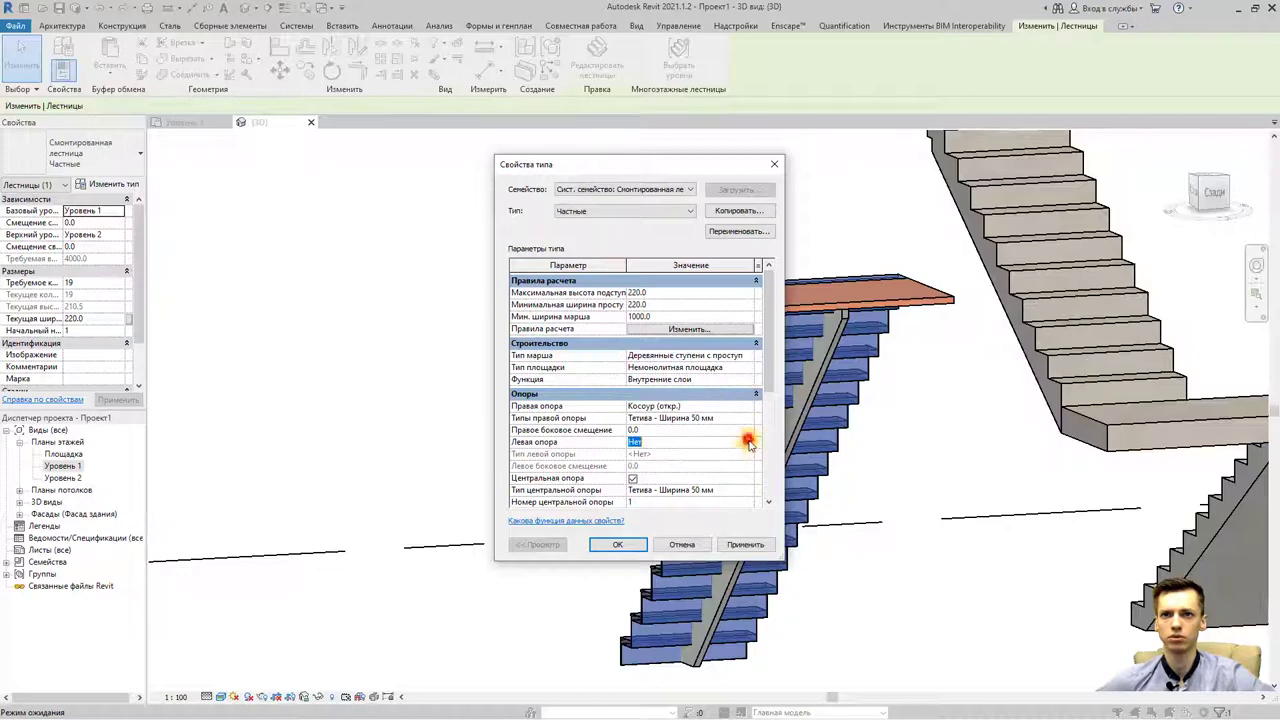
click(749, 442)
click(651, 468)
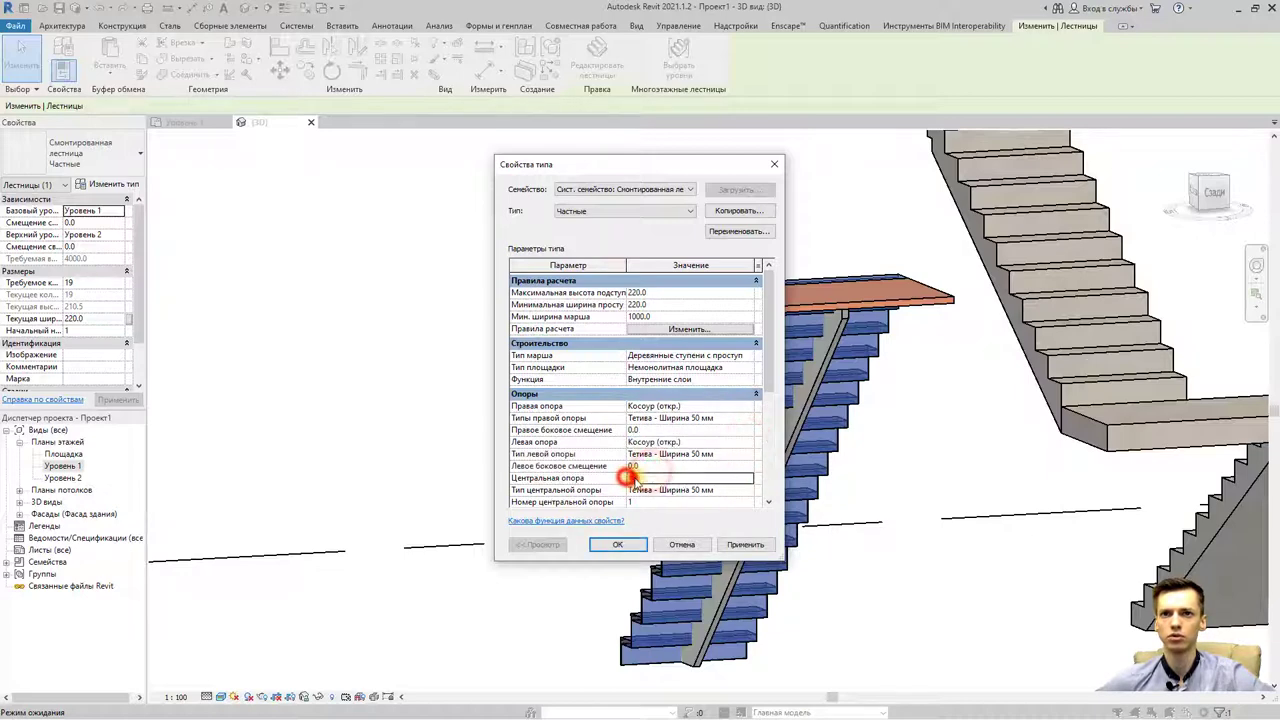
click(745, 544)
click(740, 420)
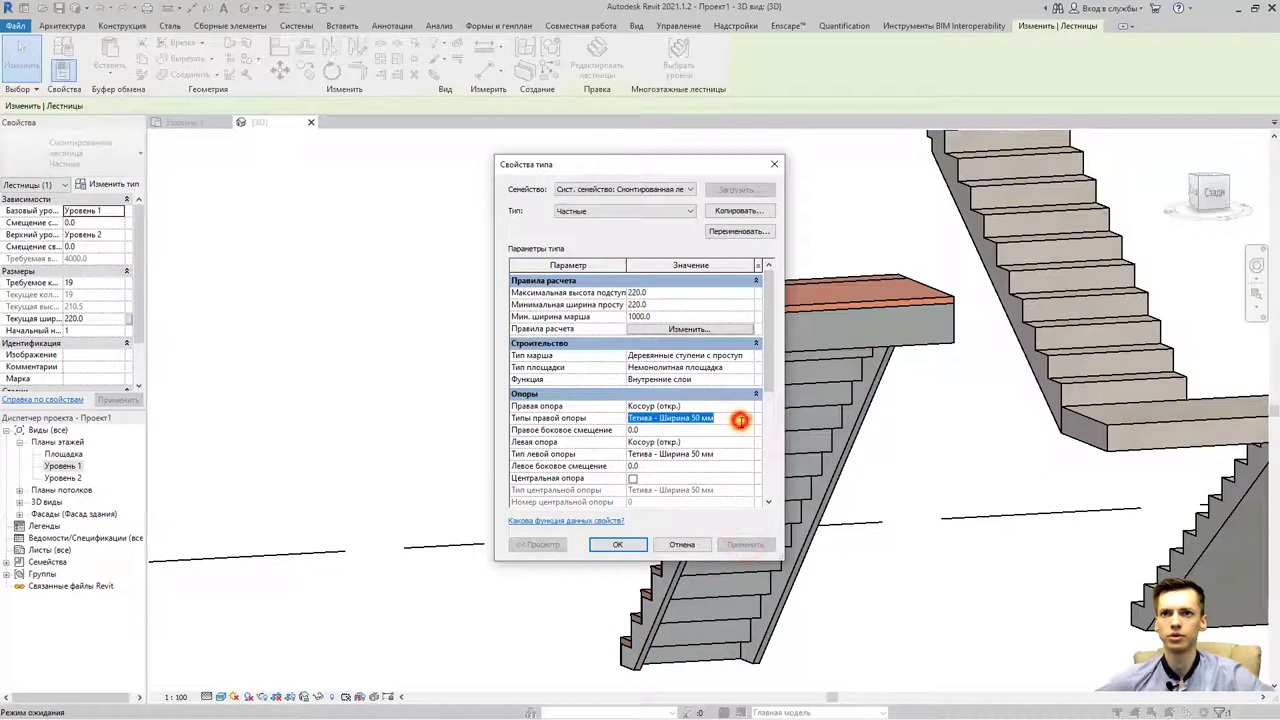
click(740, 418)
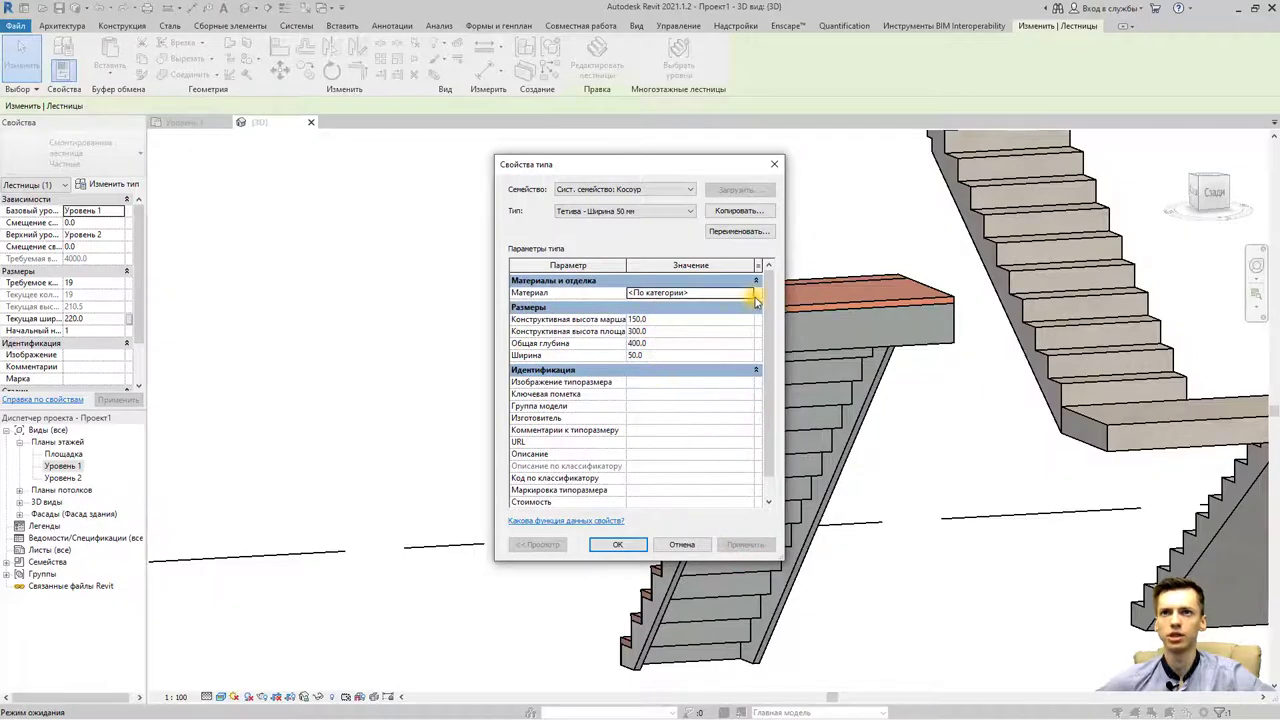
Step: Browse the available materials for the stringer type
click(749, 295)
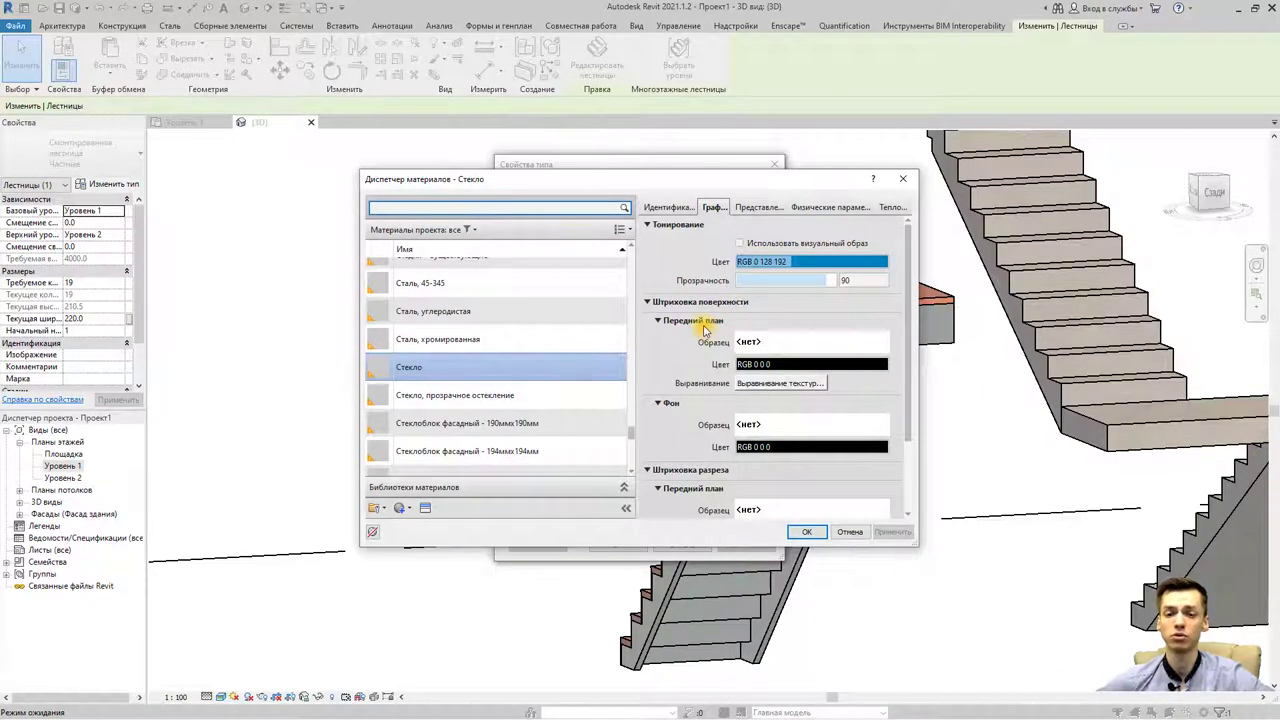
click(891, 177)
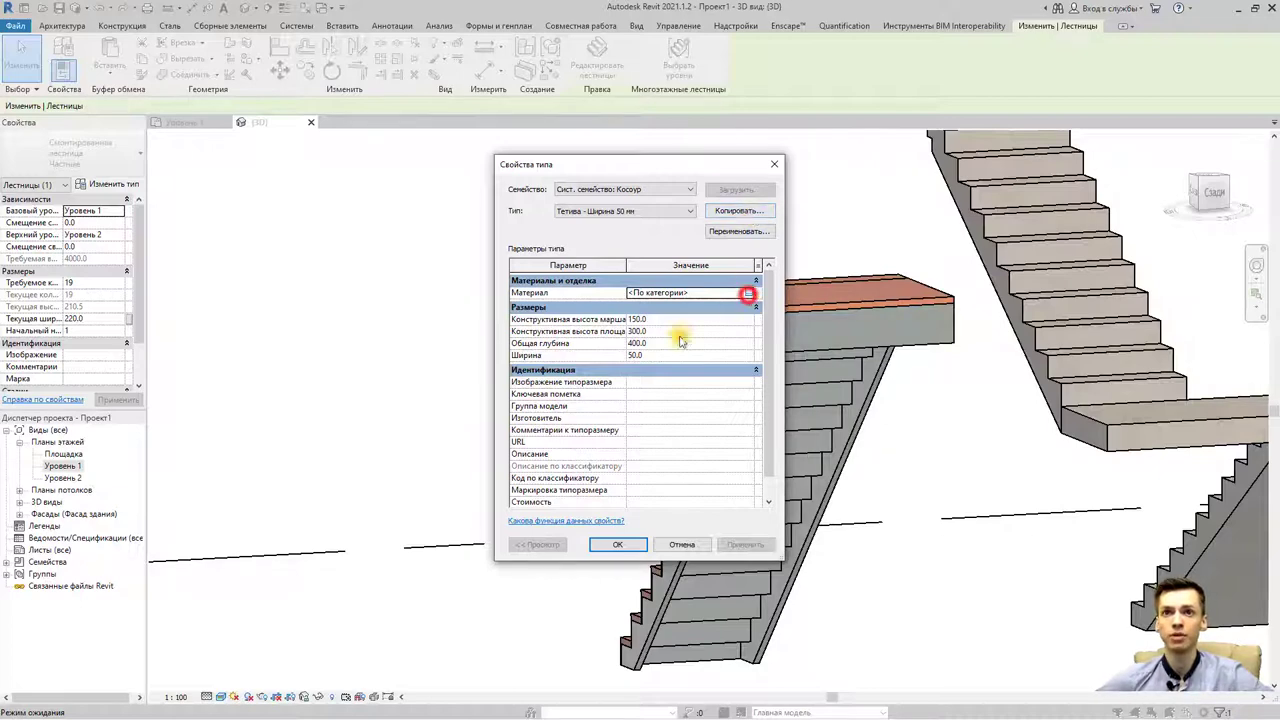
scroll(460, 362, up, 5)
scroll(500, 372, up, 5)
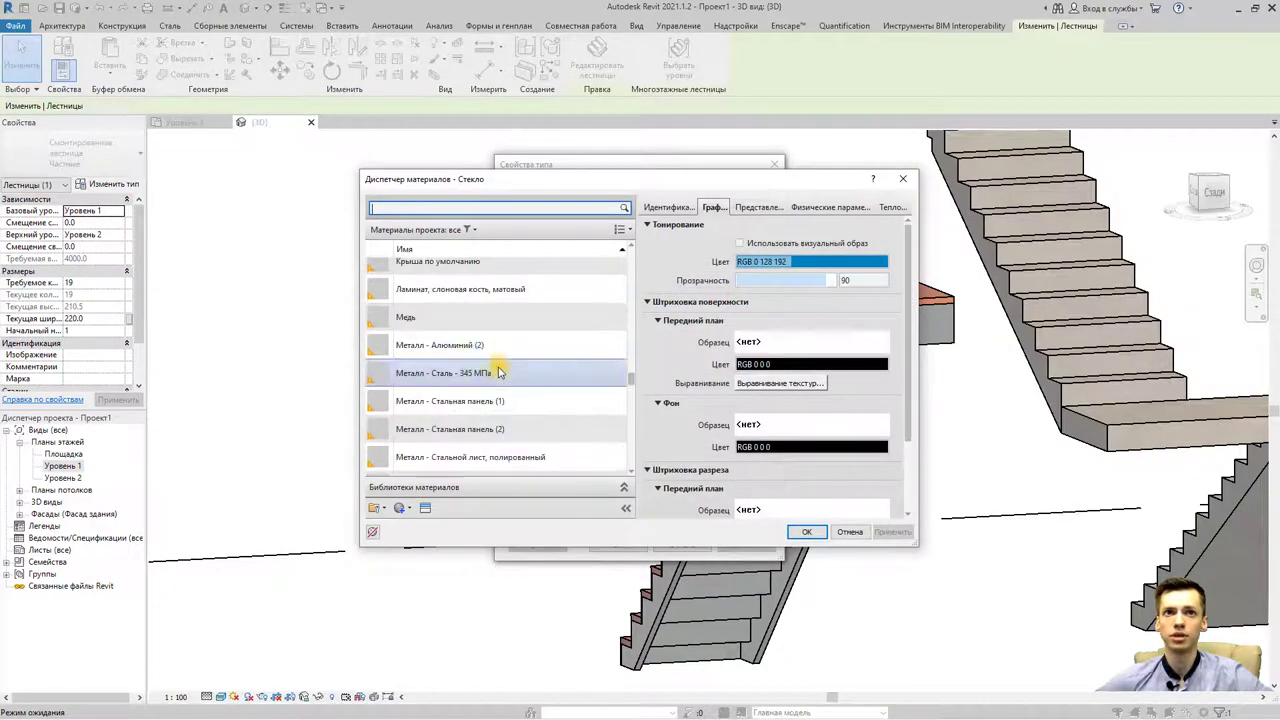
scroll(480, 370, up, 3)
scroll(430, 368, up, 2)
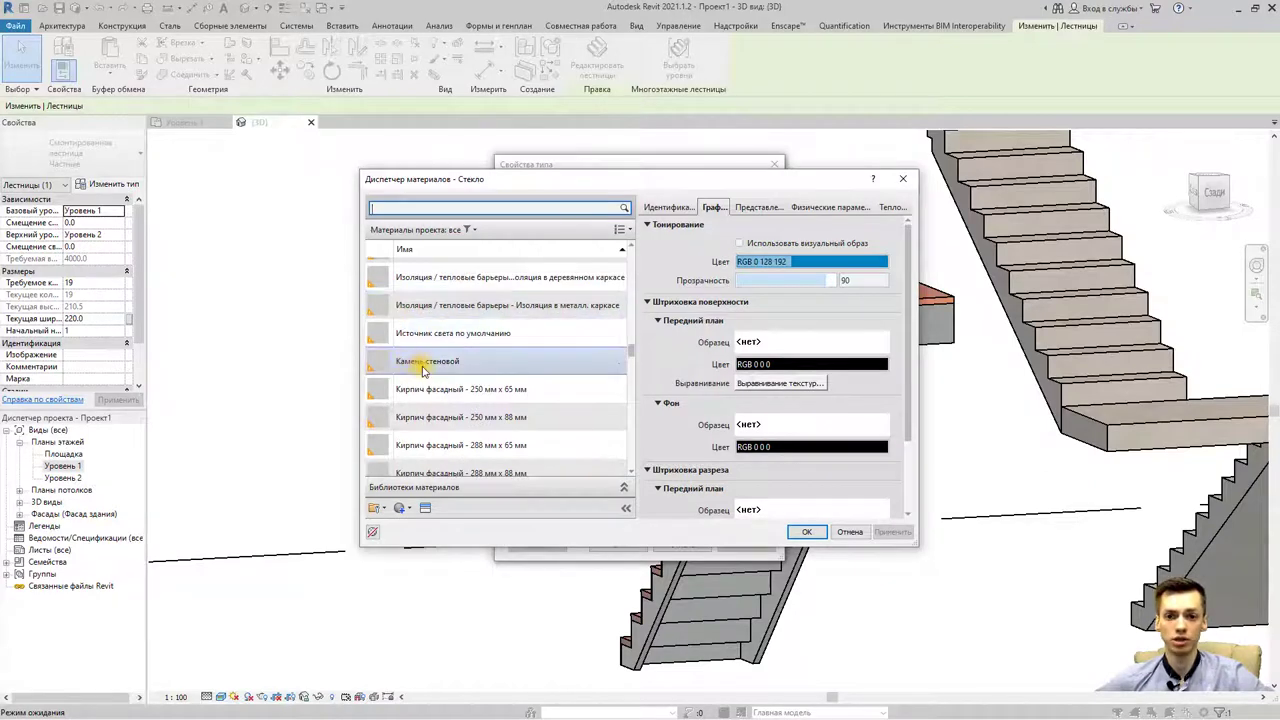
scroll(455, 380, up, 5)
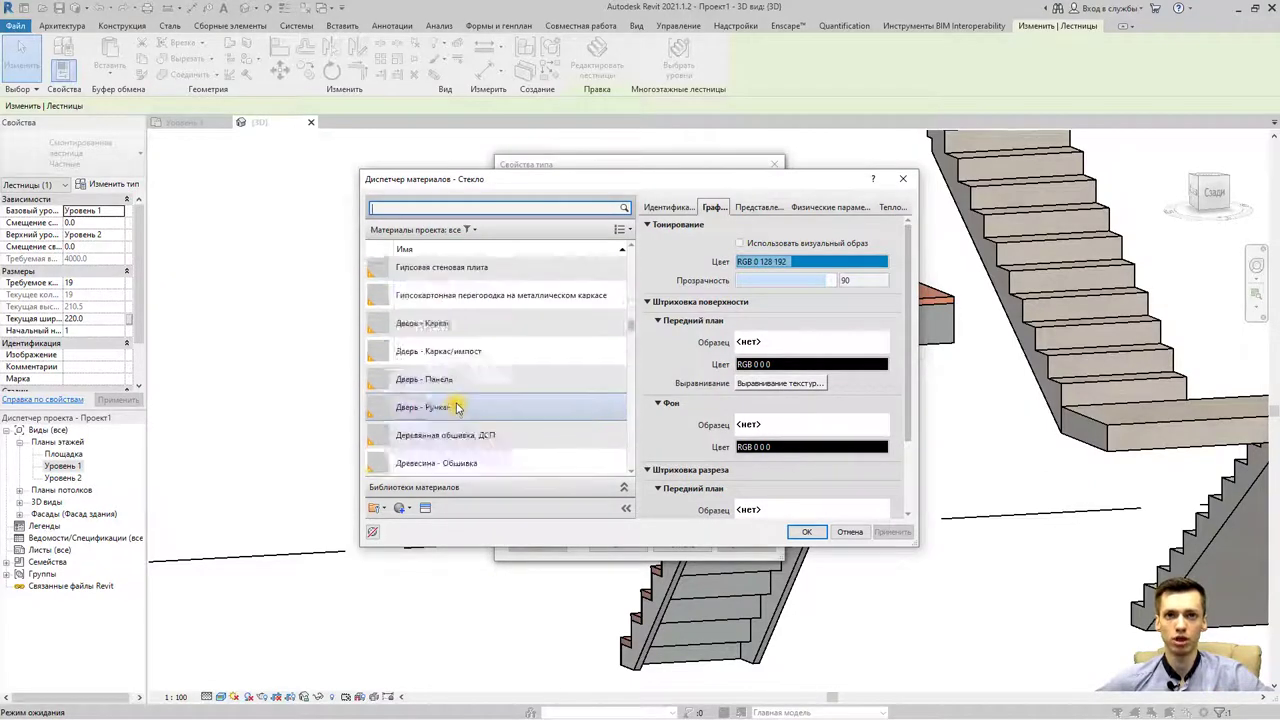
scroll(455, 385, down, 3)
scroll(450, 393, up, 5)
scroll(450, 393, up, 5)
scroll(455, 390, down, 5)
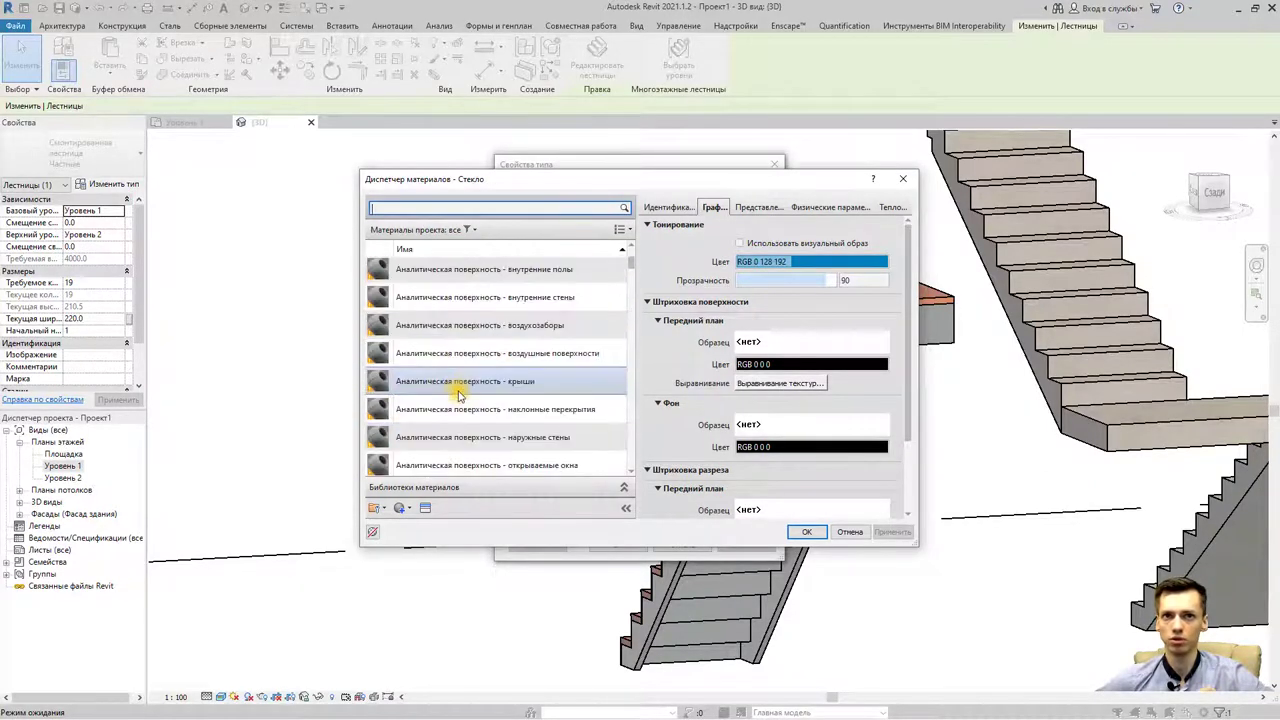
scroll(470, 390, up, 5)
scroll(485, 397, down, 2)
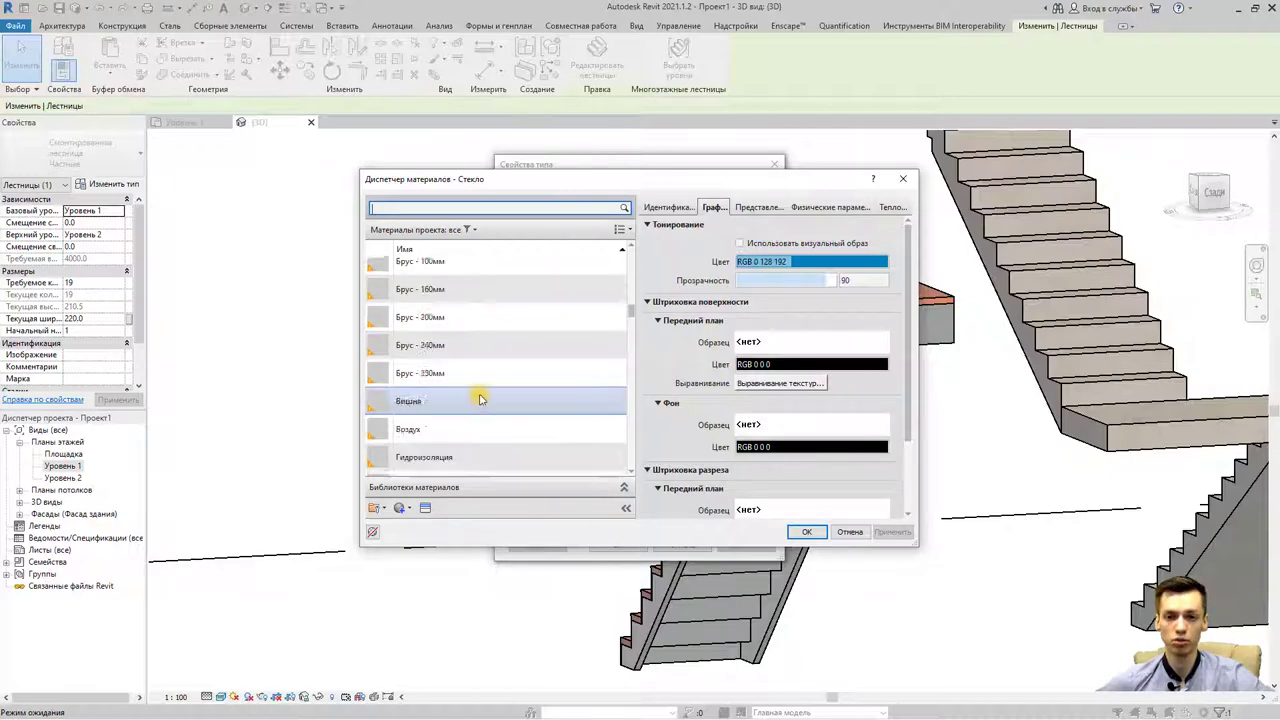
scroll(478, 397, down, 3)
scroll(450, 385, down, 5)
scroll(455, 382, down, 5)
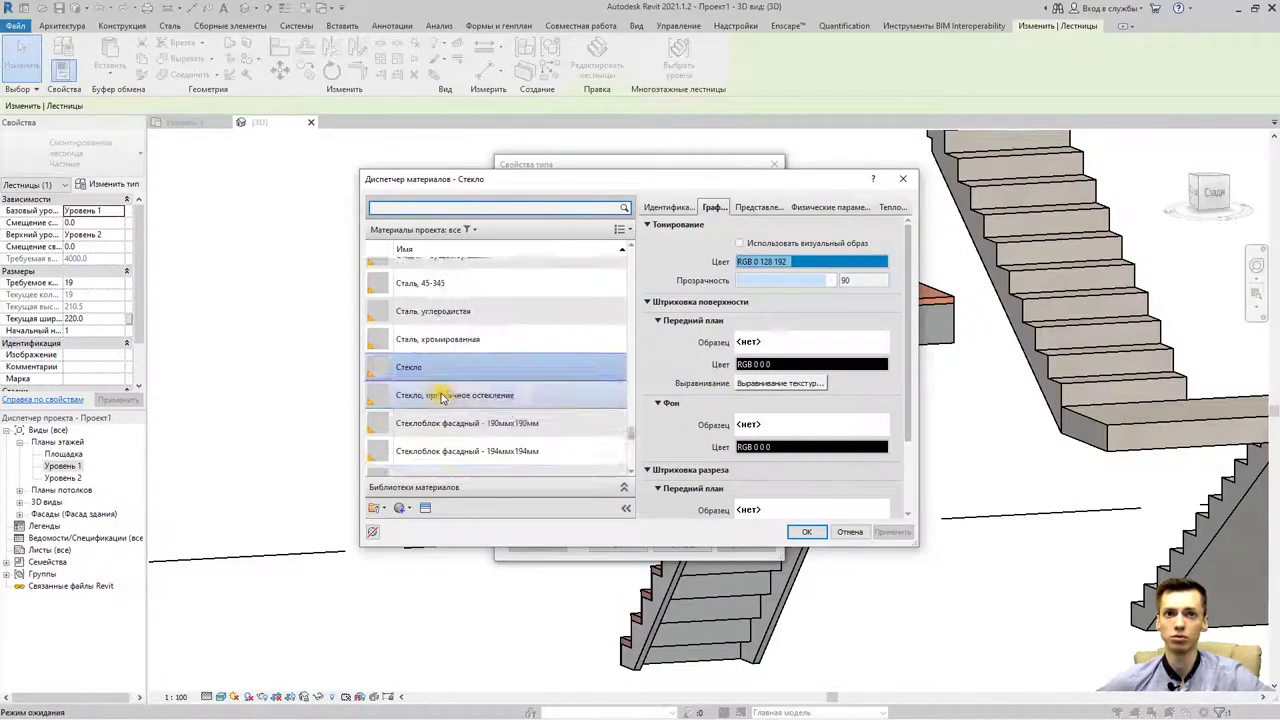
scroll(445, 392, down, 5)
scroll(450, 412, down, 2)
scroll(462, 378, up, 5)
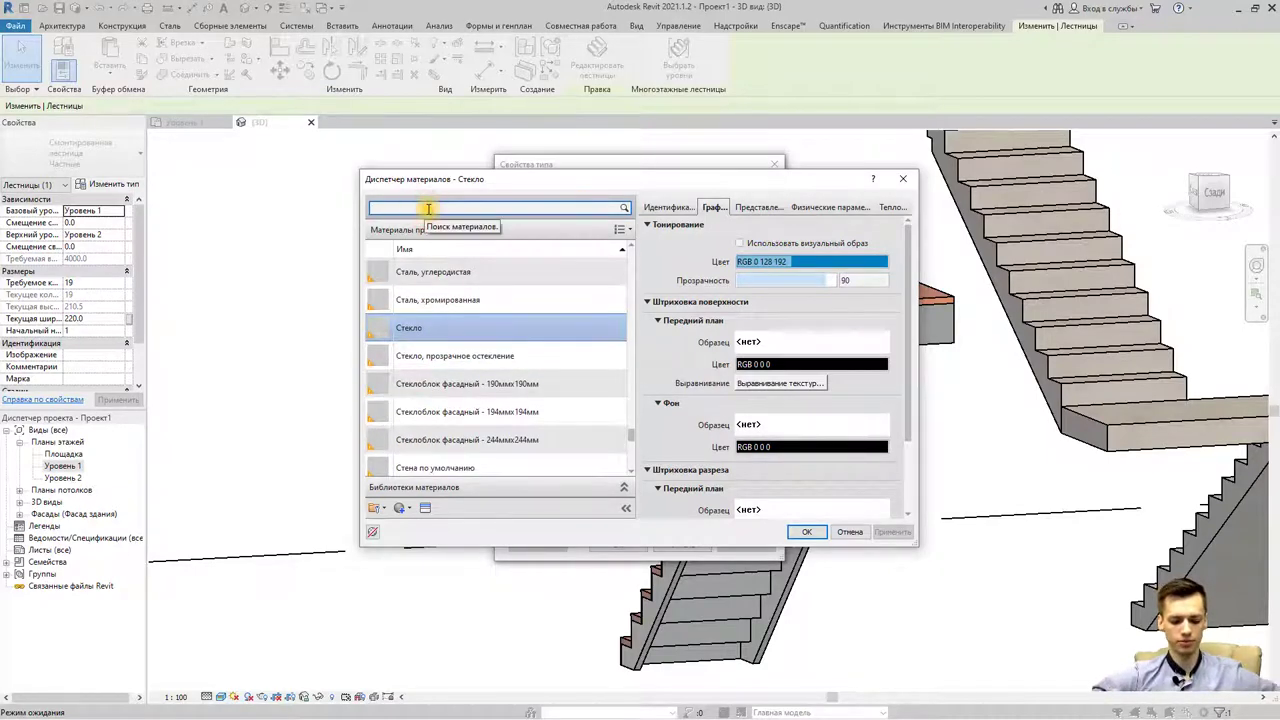
Step: Search 'вищ', assign the Вишня material to the stringers, and confirm both type dialogs
text(вищ)
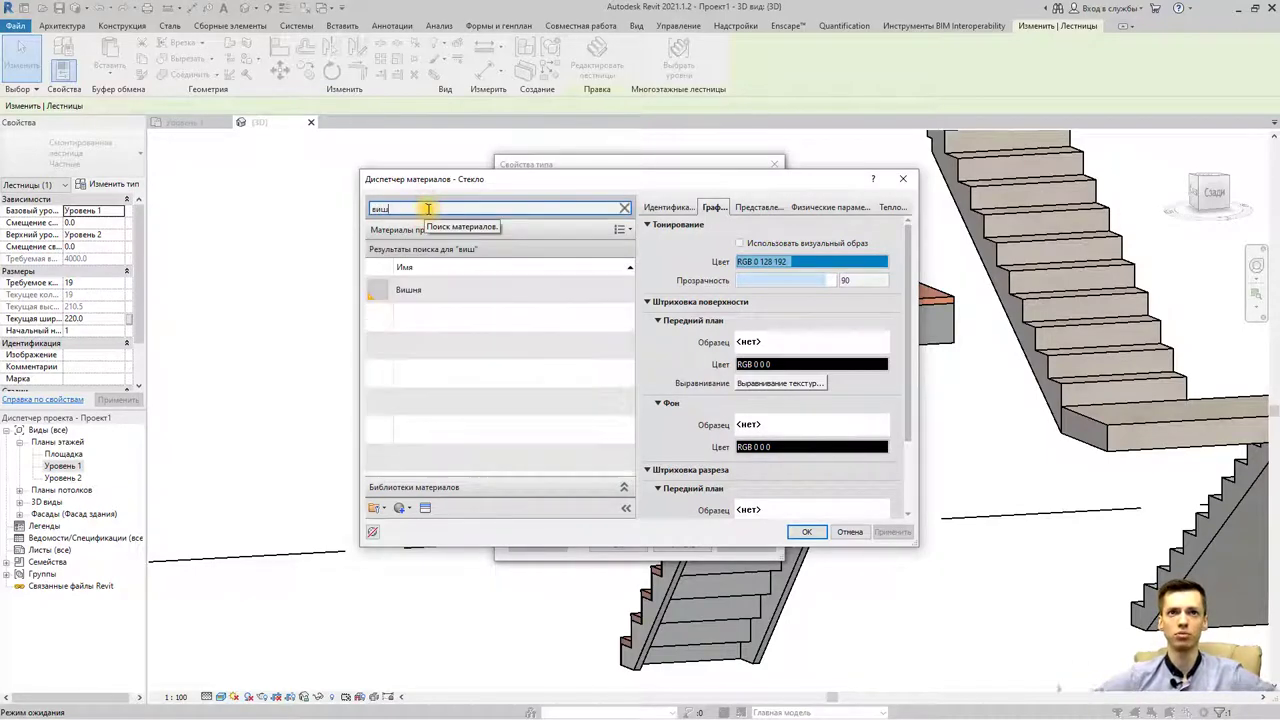
double_click(452, 288)
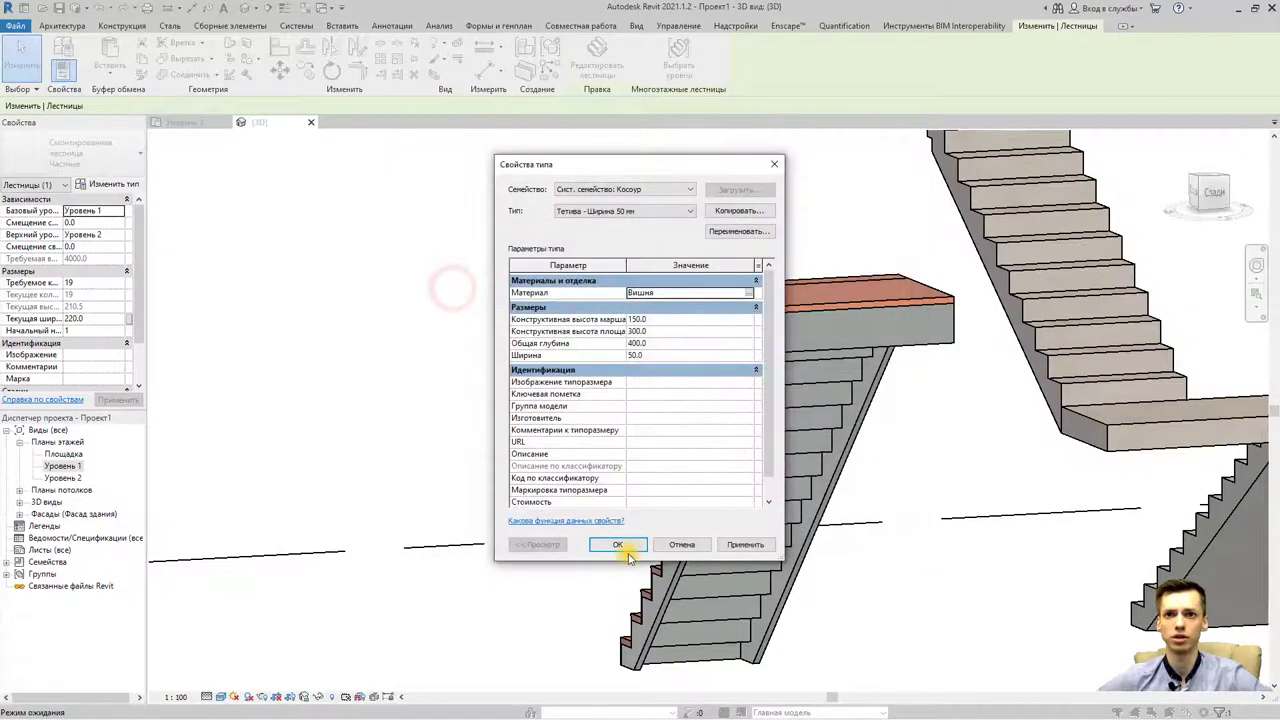
click(626, 545)
click(626, 545)
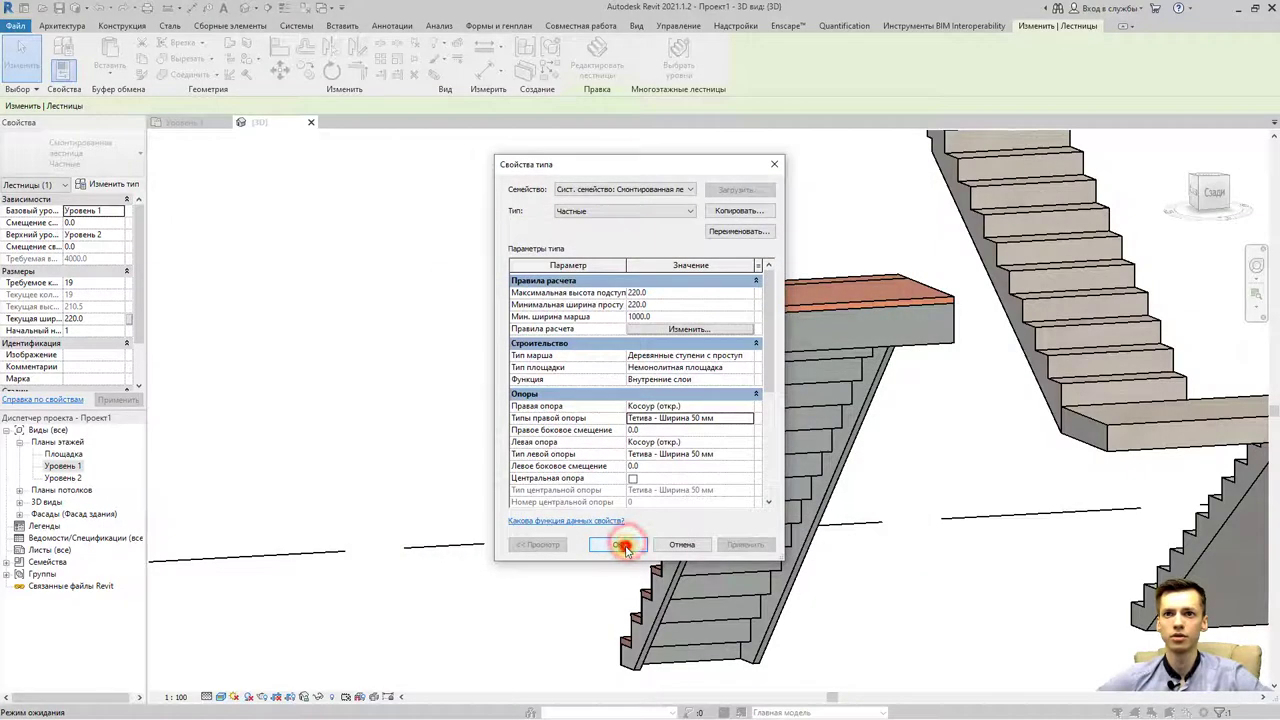
mouse_move(514, 508)
shift+middle_down()
mouse_move(669, 531)
mouse_move(731, 580)
mouse_move(797, 563)
mouse_move(814, 537)
shift+middle_up()
click(731, 578)
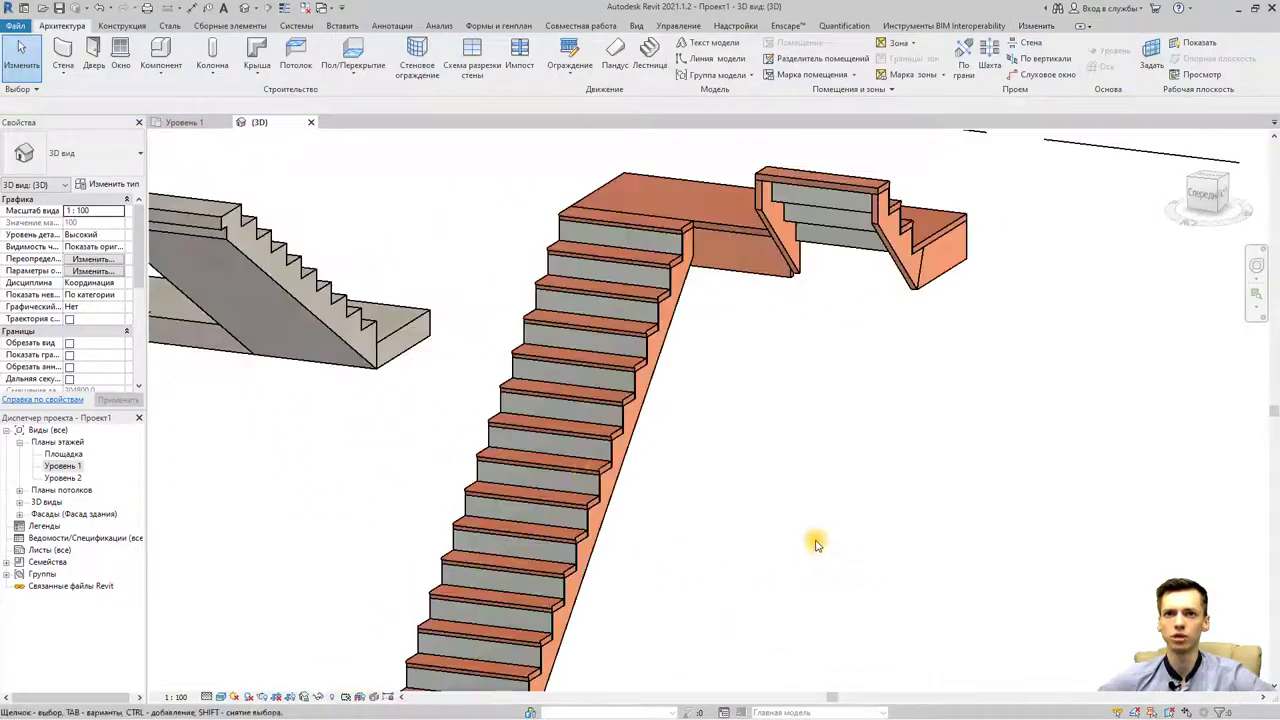
scroll(576, 414, up, 3)
scroll(576, 414, up, 3)
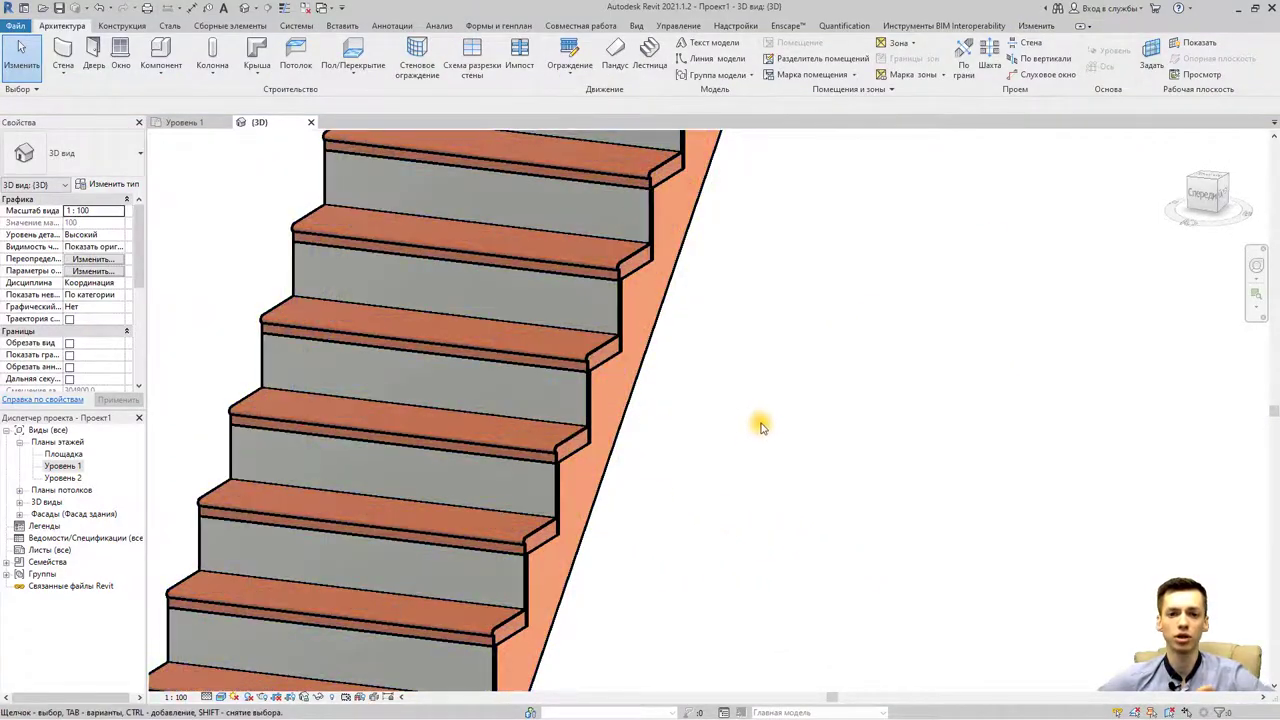
scroll(735, 428, down, 2)
scroll(728, 433, down, 2)
shift+middle_drag(454, 477, 635, 455)
scroll(635, 460, up, 2)
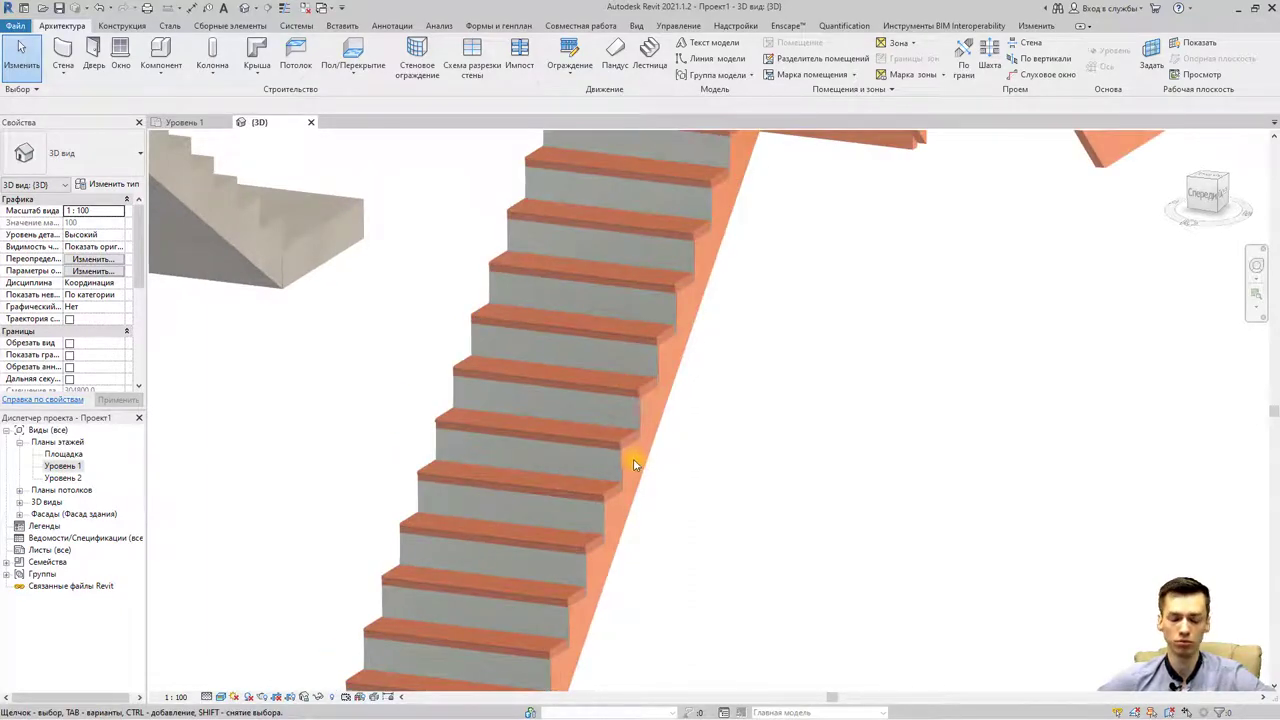
click(628, 464)
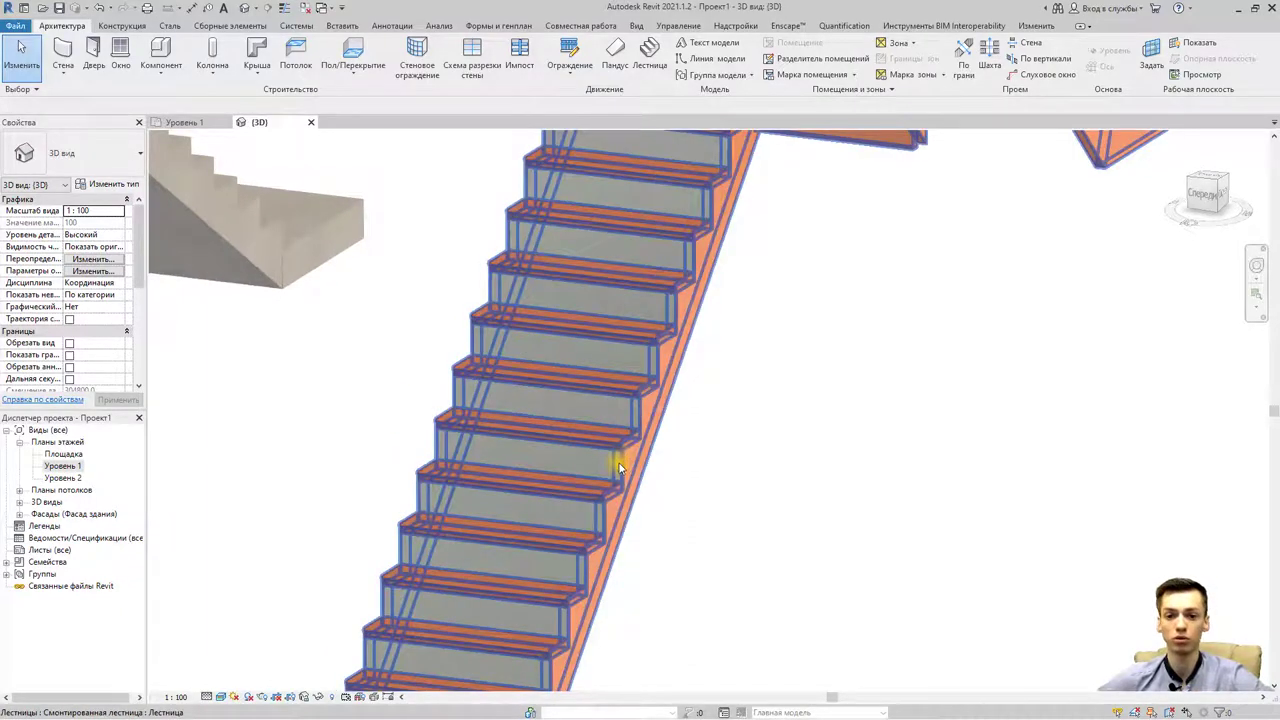
scroll(618, 459, down, 2)
scroll(618, 458, down, 2)
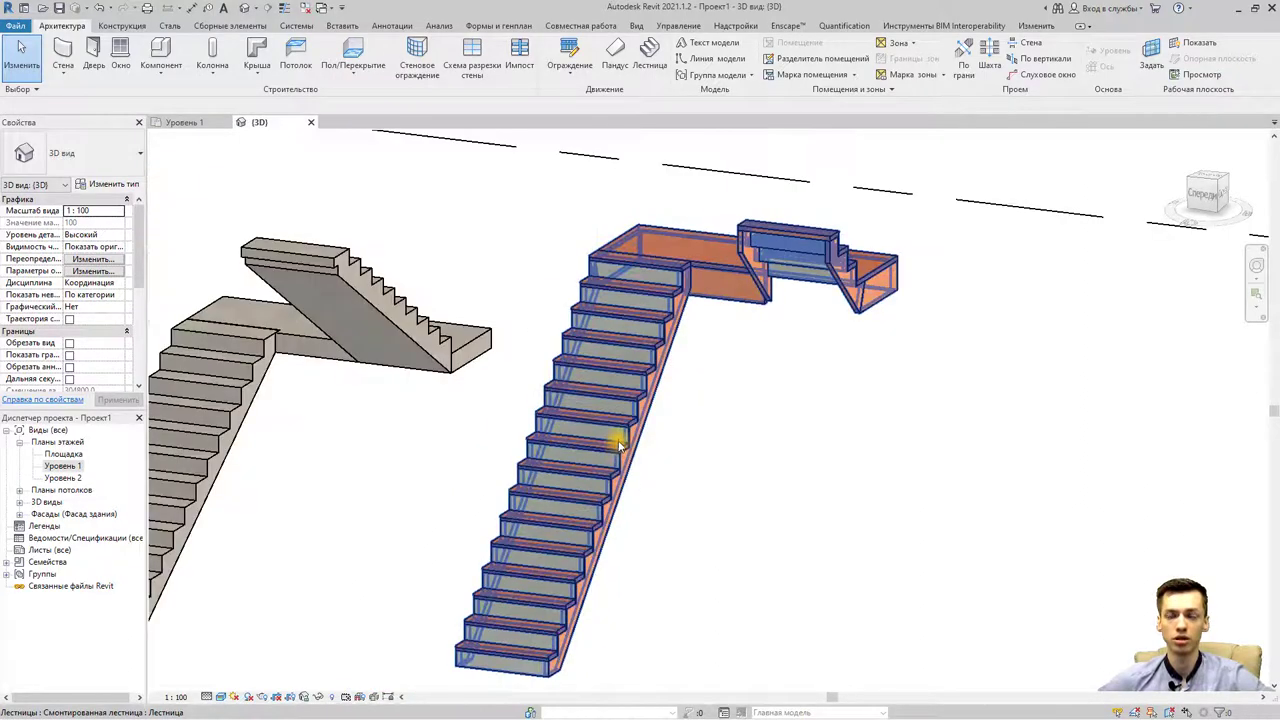
scroll(614, 430, down, 2)
middle_drag(614, 430, 780, 456)
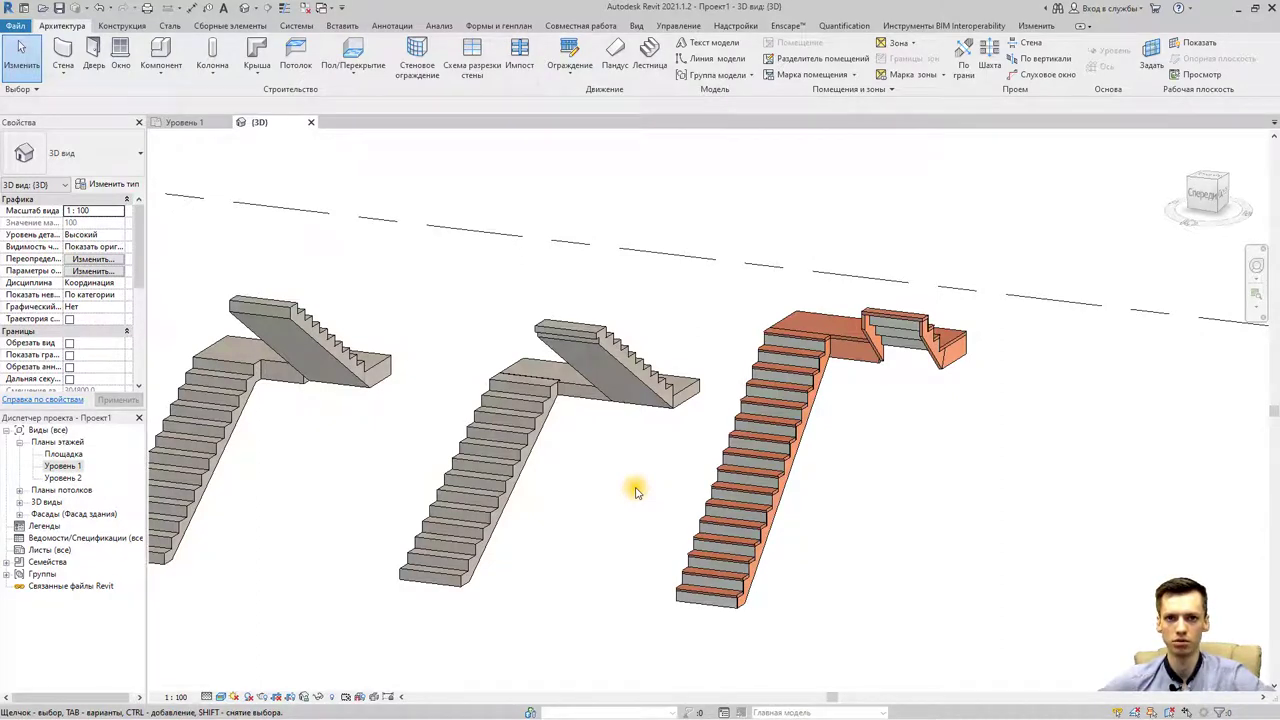
Step: Center the three stairs in the 3D view and select the middle Сборная лестница stair
middle_drag(543, 414, 677, 448)
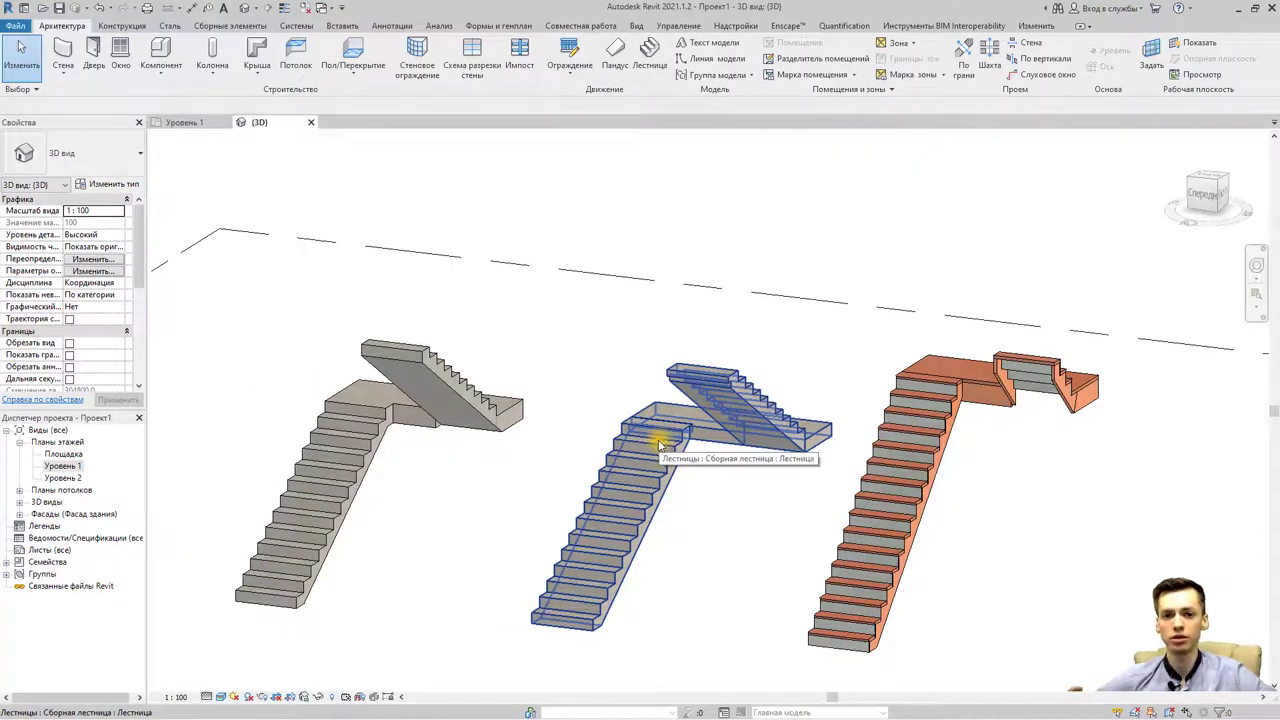
click(638, 476)
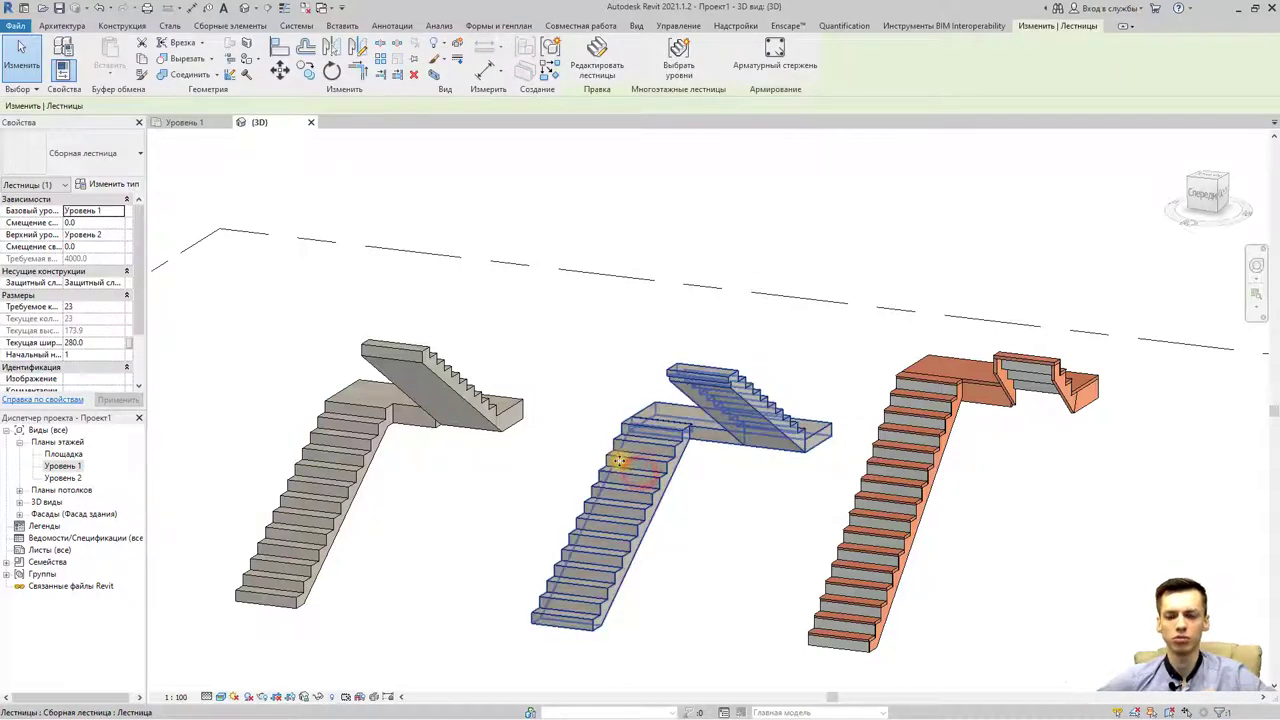